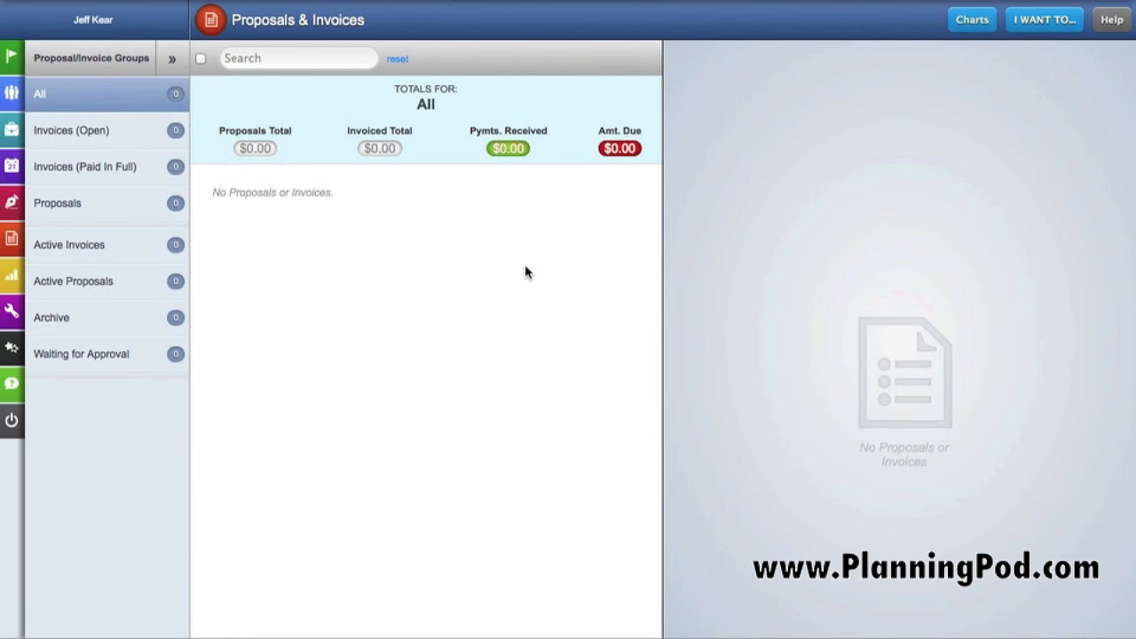
Start a new proposal, selecting the client contact, the client's address and the Active Proposals group
left_click(1039, 21)
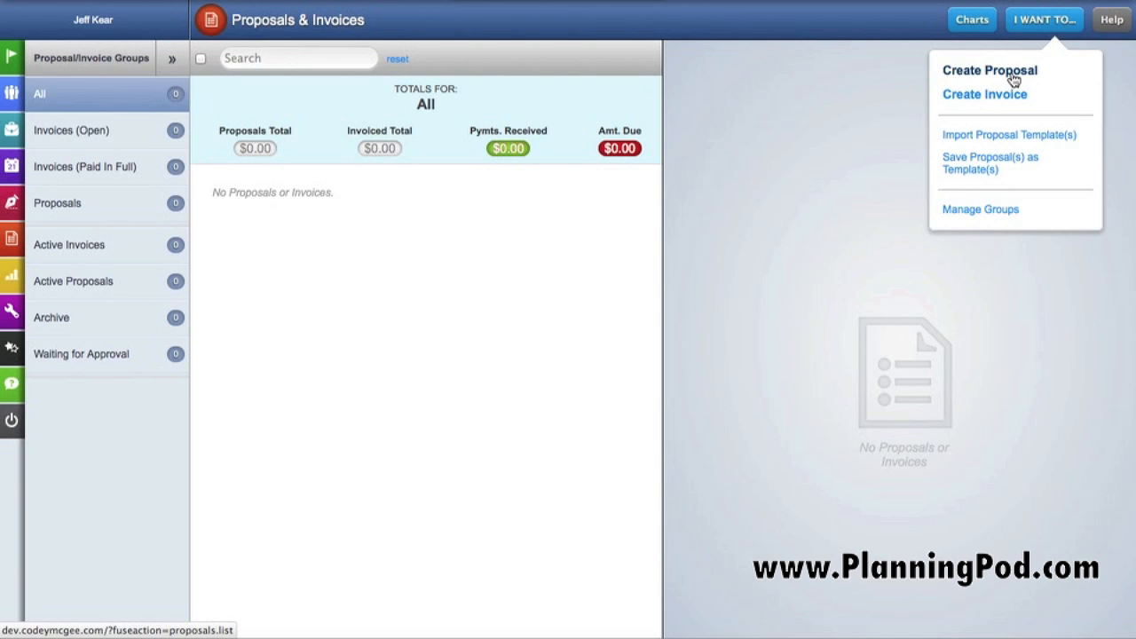
left_click(1013, 78)
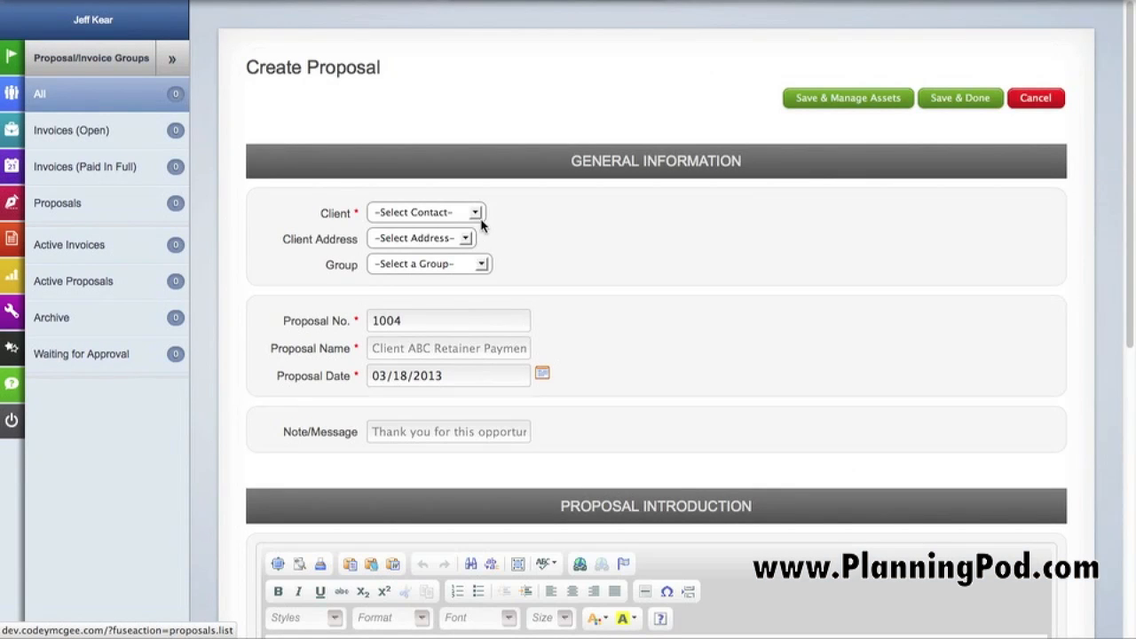
left_click(473, 212)
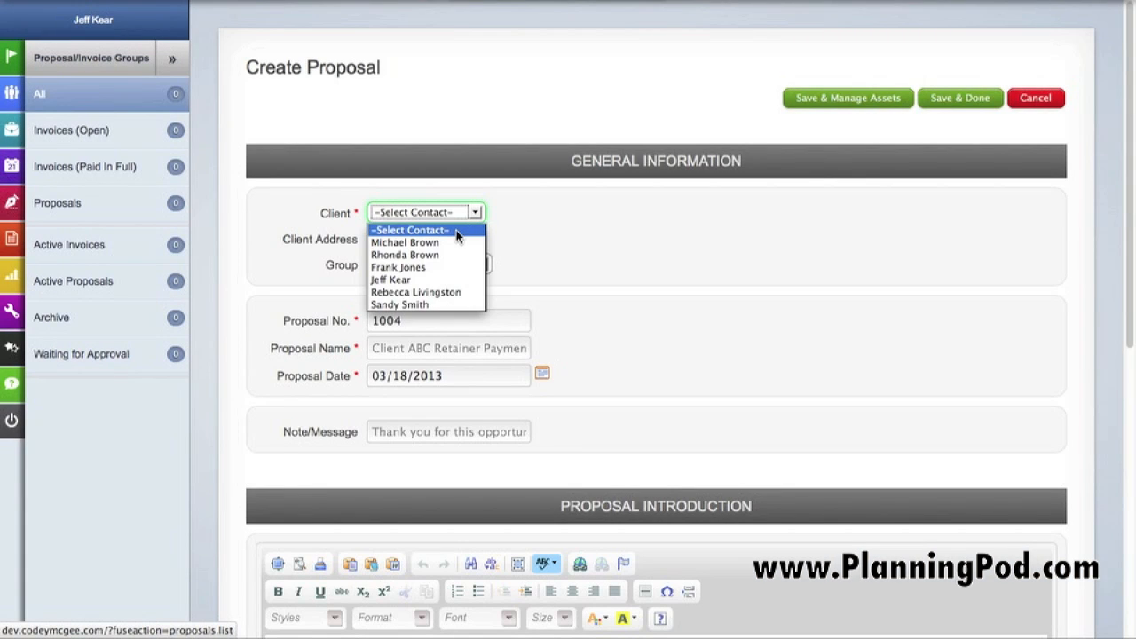
left_click(447, 255)
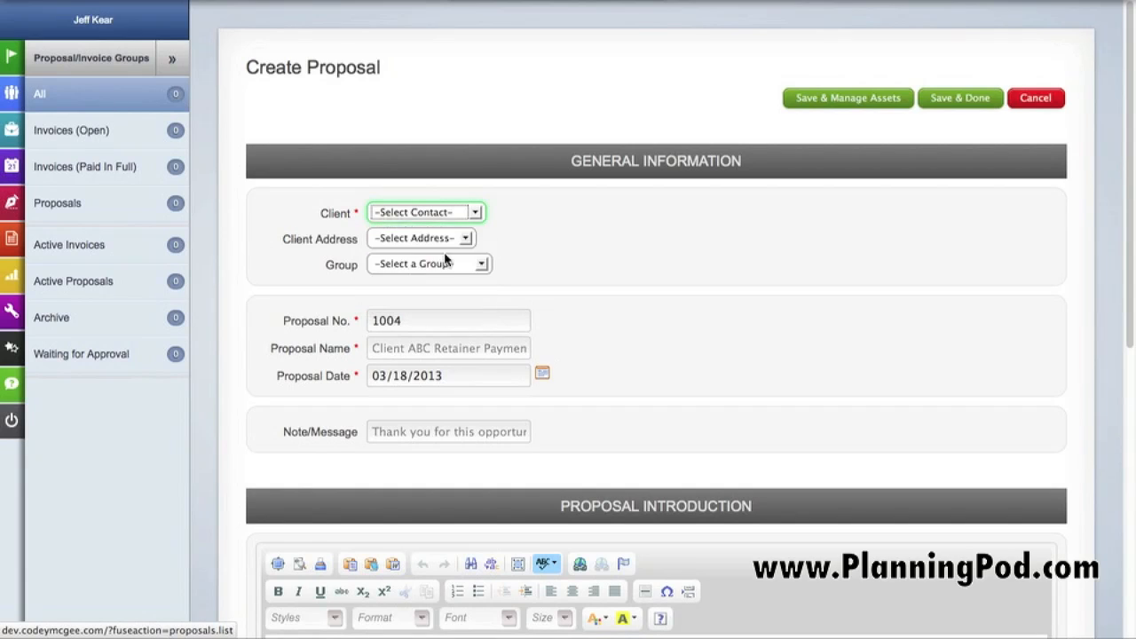
left_click(472, 245)
left_click(472, 267)
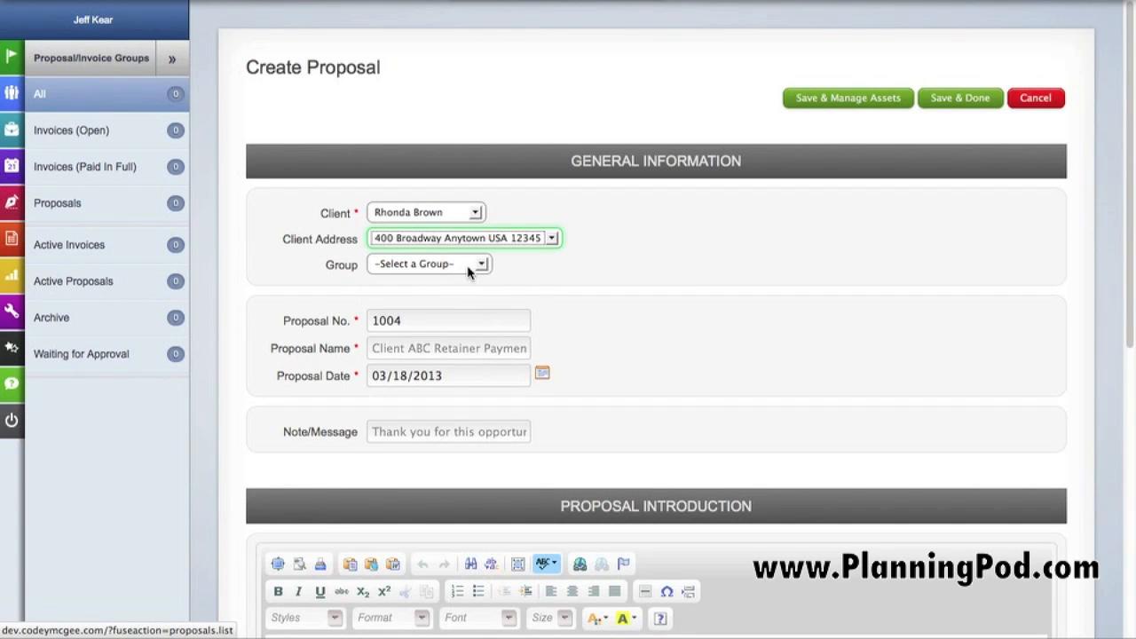
left_click(471, 265)
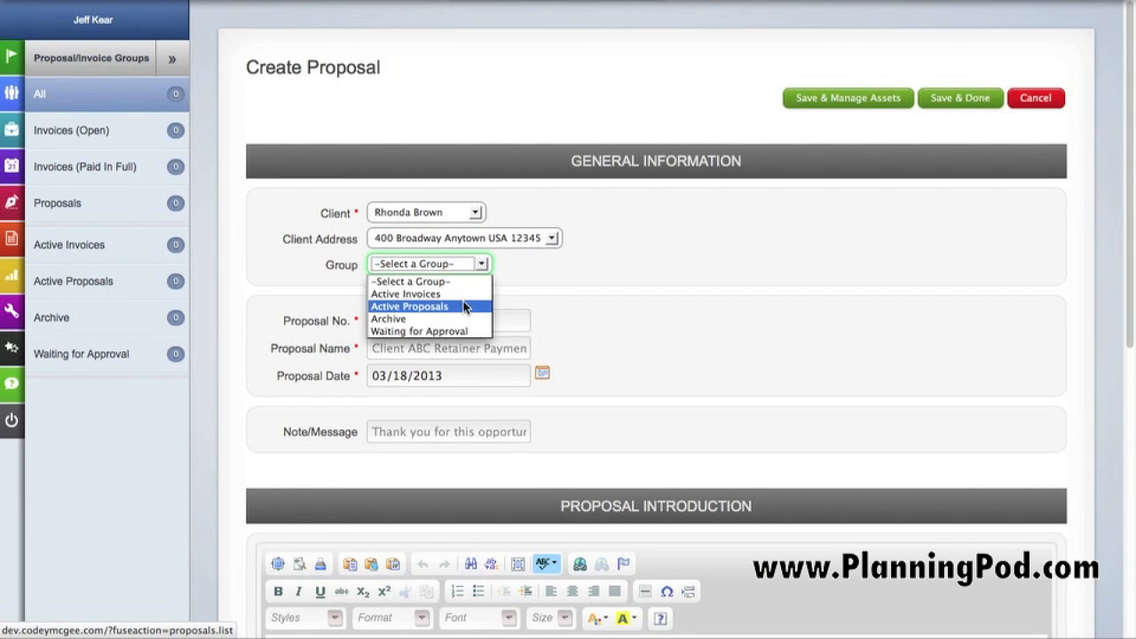
left_click(461, 306)
Name the proposal Smith Corp Brochure and set its date to 03/19/2013
left_click(444, 321)
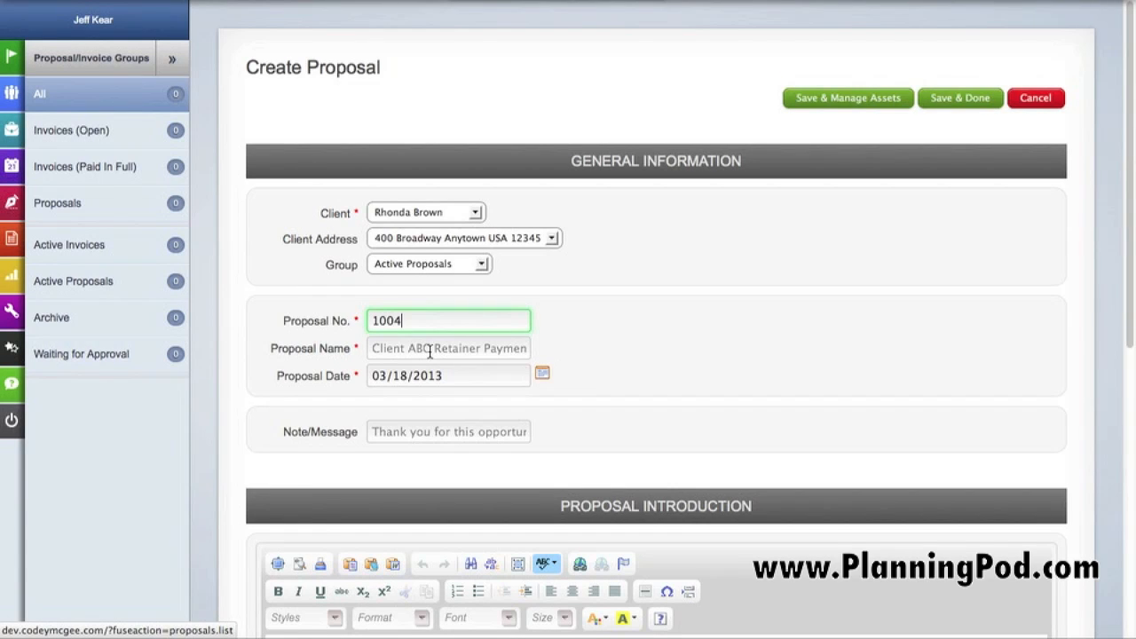
left_click(430, 351)
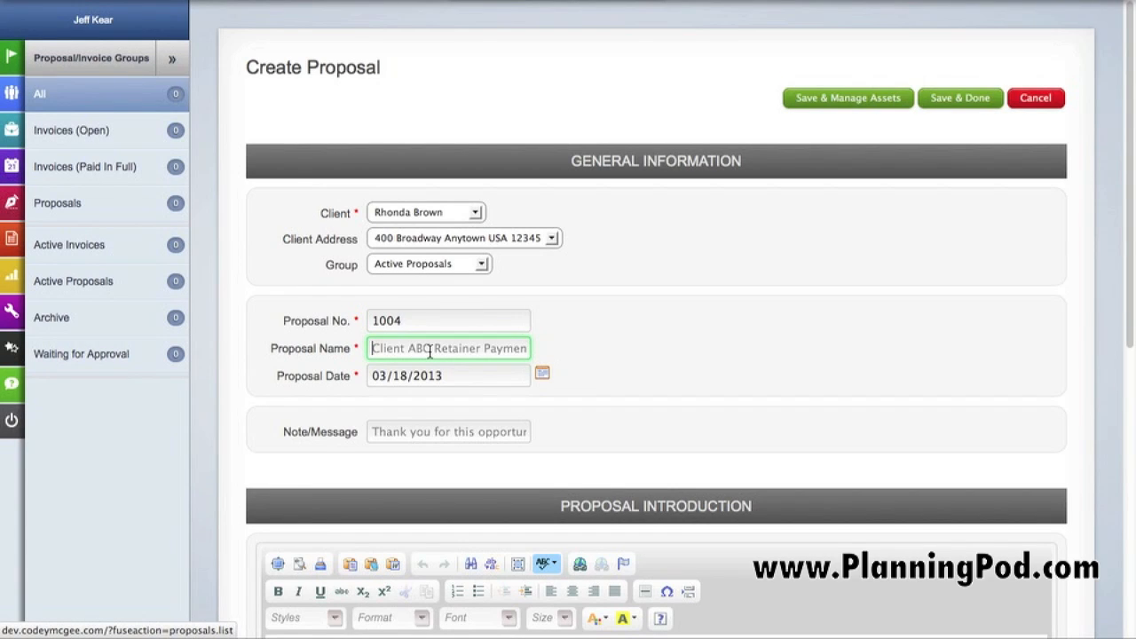
type("Smith")
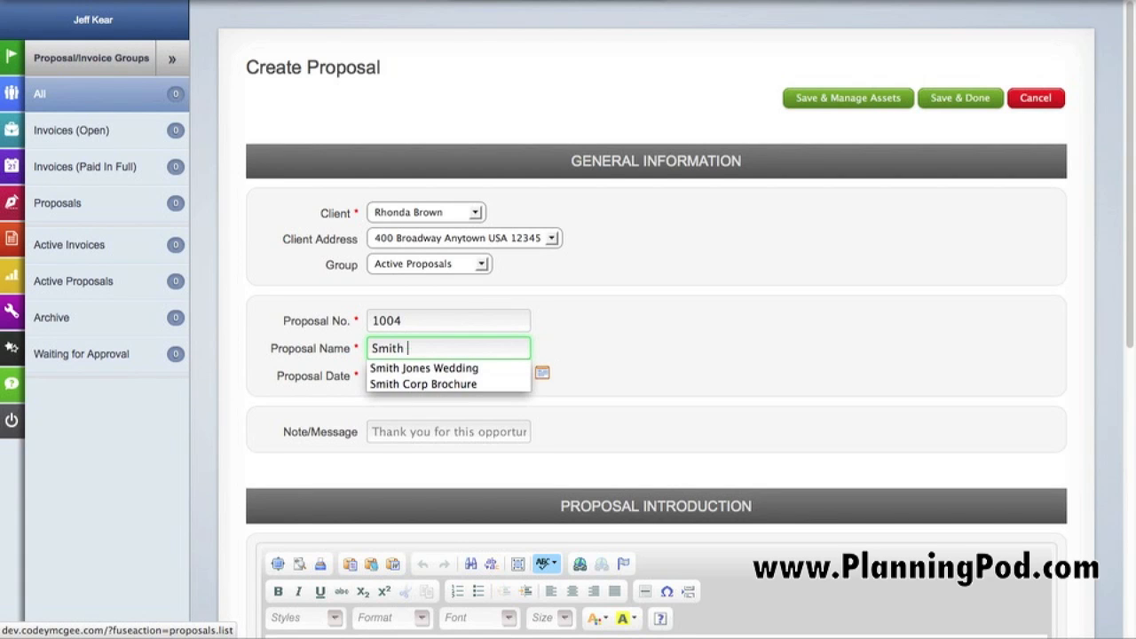
key("Down")
key("Down")
key("Return")
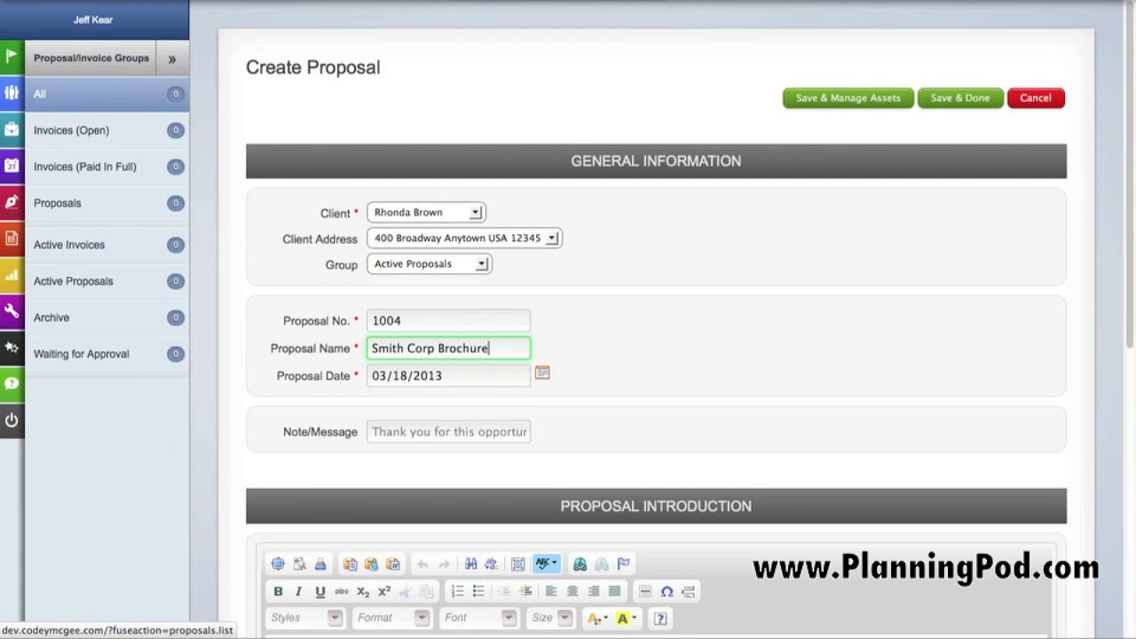
left_click(539, 375)
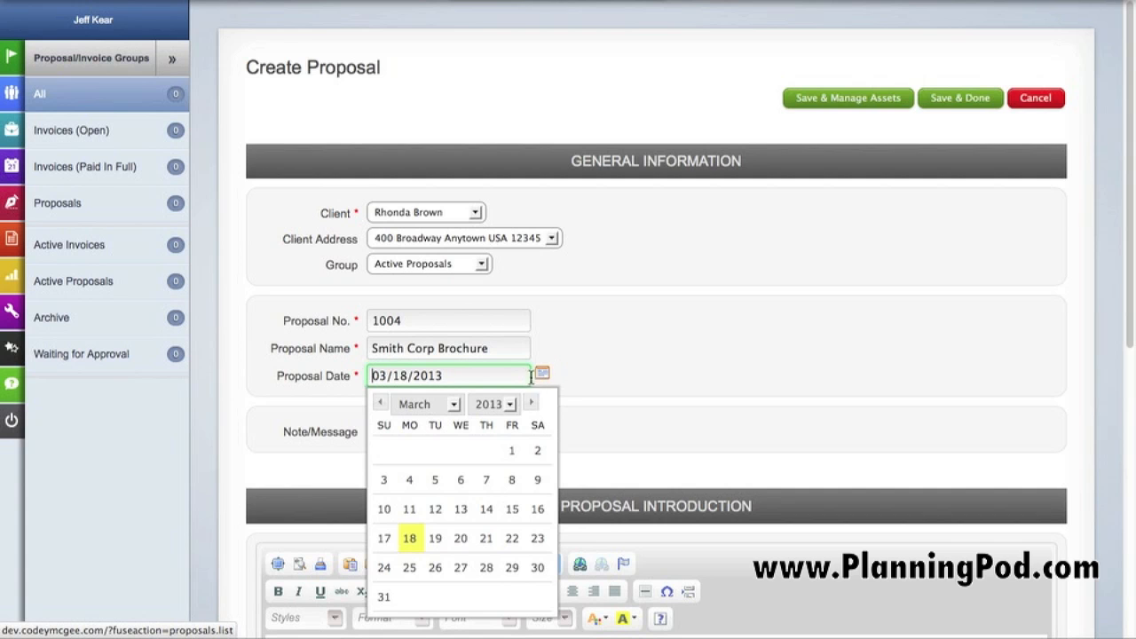
left_click(440, 547)
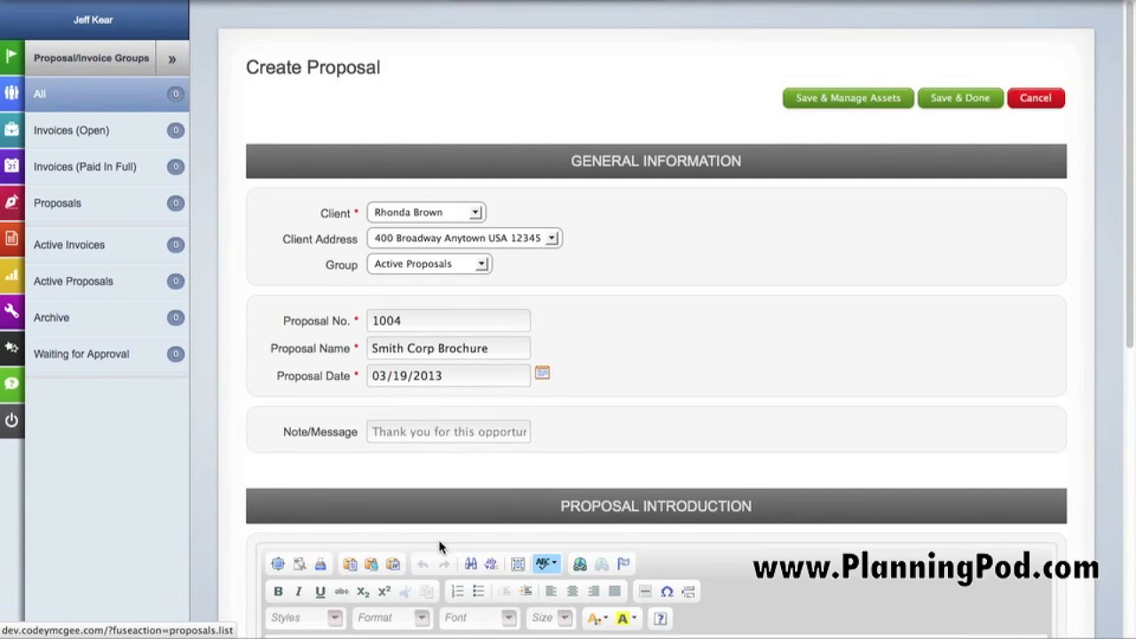
Enter "Thanks" as the proposal's note/message
left_click(481, 431)
type("Thanks")
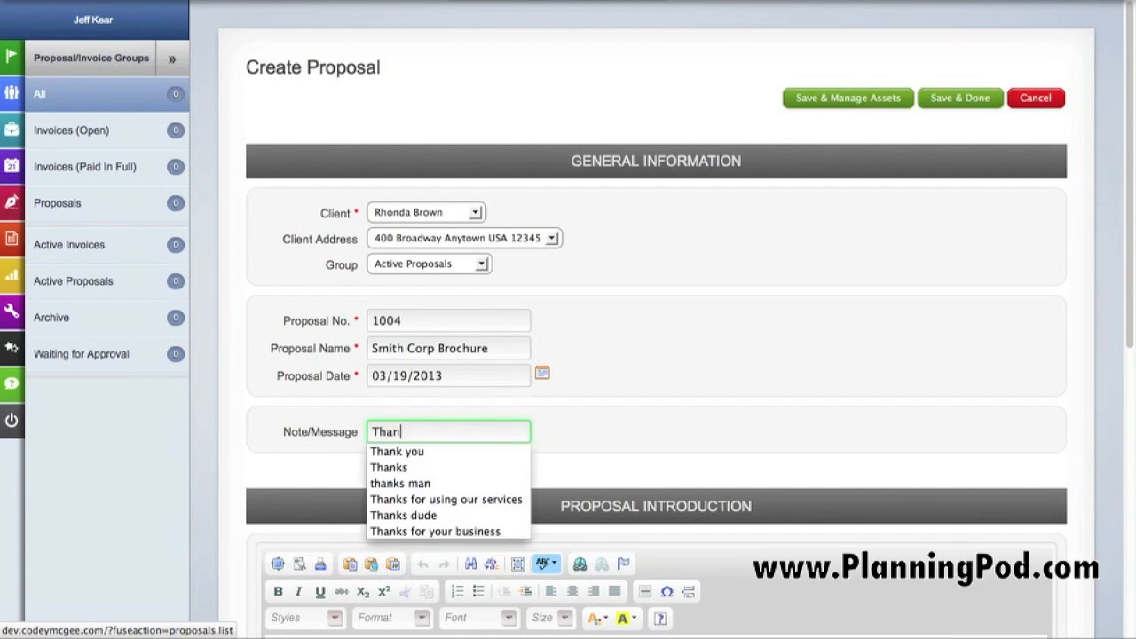
left_click(830, 408)
Write "Insert text here..." as the proposal introduction
scroll(827, 424, "down", 5)
left_click(658, 244)
type("Insert text here...")
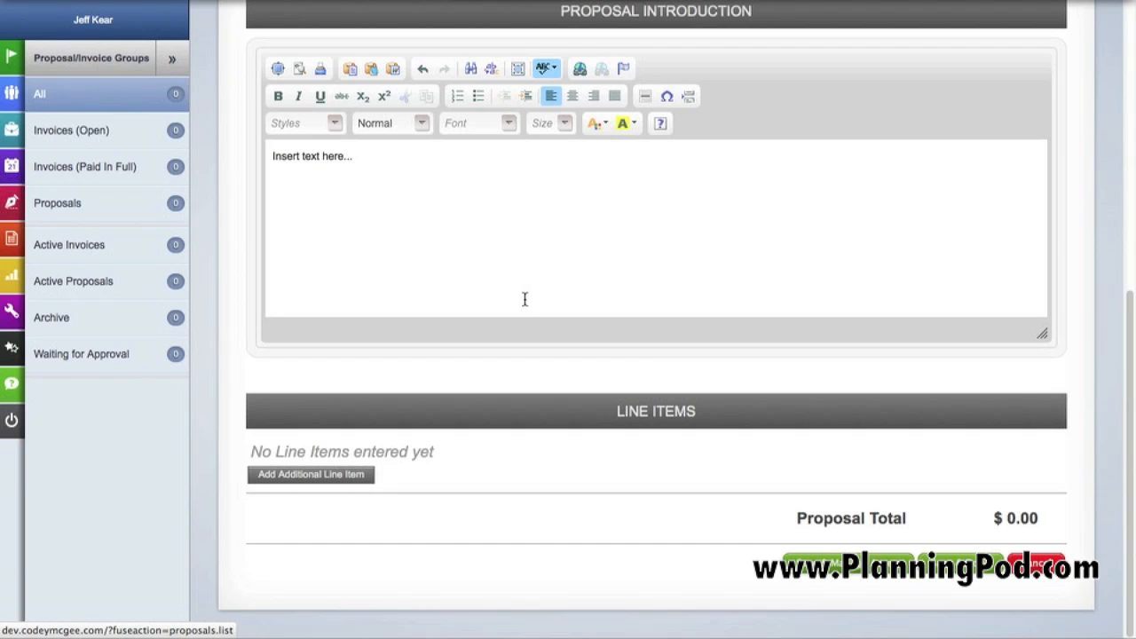
Add a first line item named "Design - Graphics" with the description "text here"
left_click(341, 480)
scroll(351, 470, "down", 2)
left_click(415, 376)
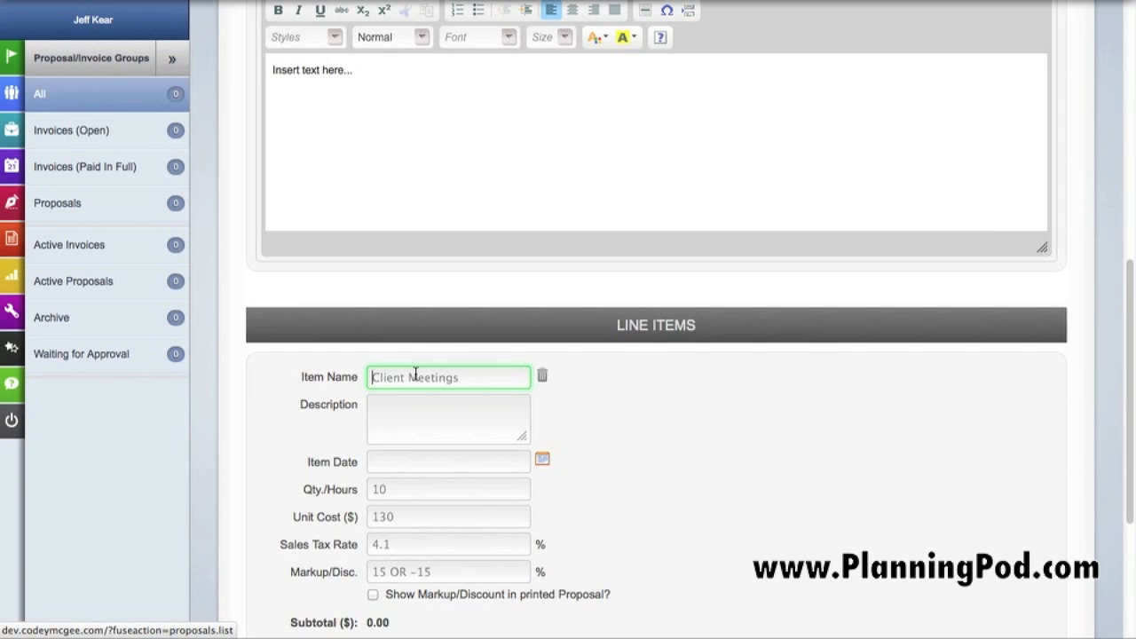
type("Design")
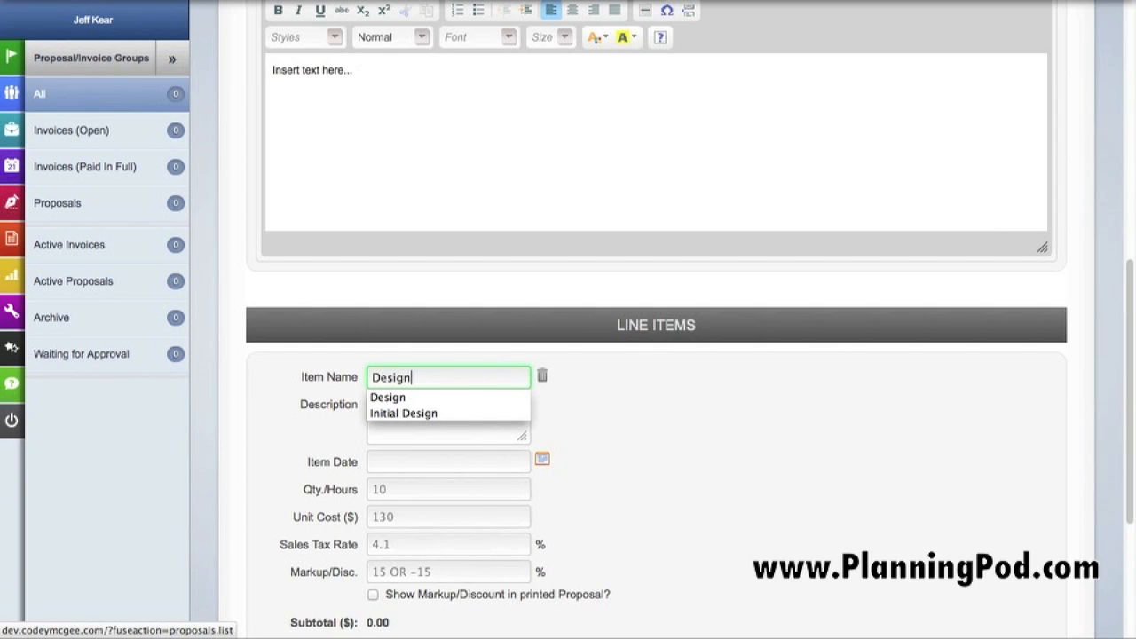
type(" - Graphics")
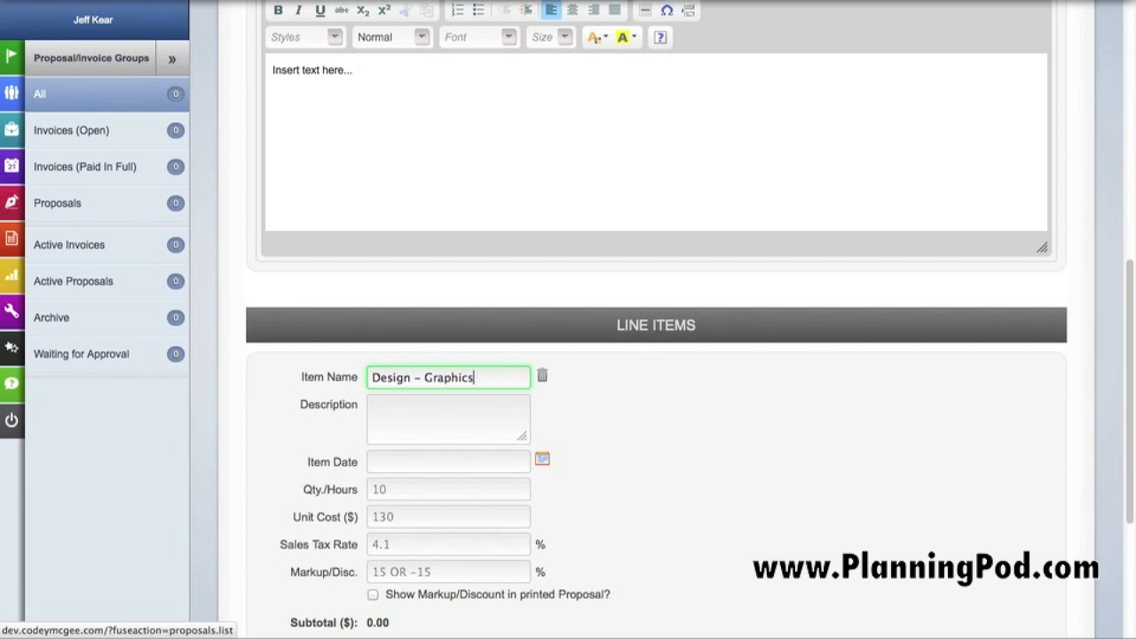
left_click(388, 405)
type("text here")
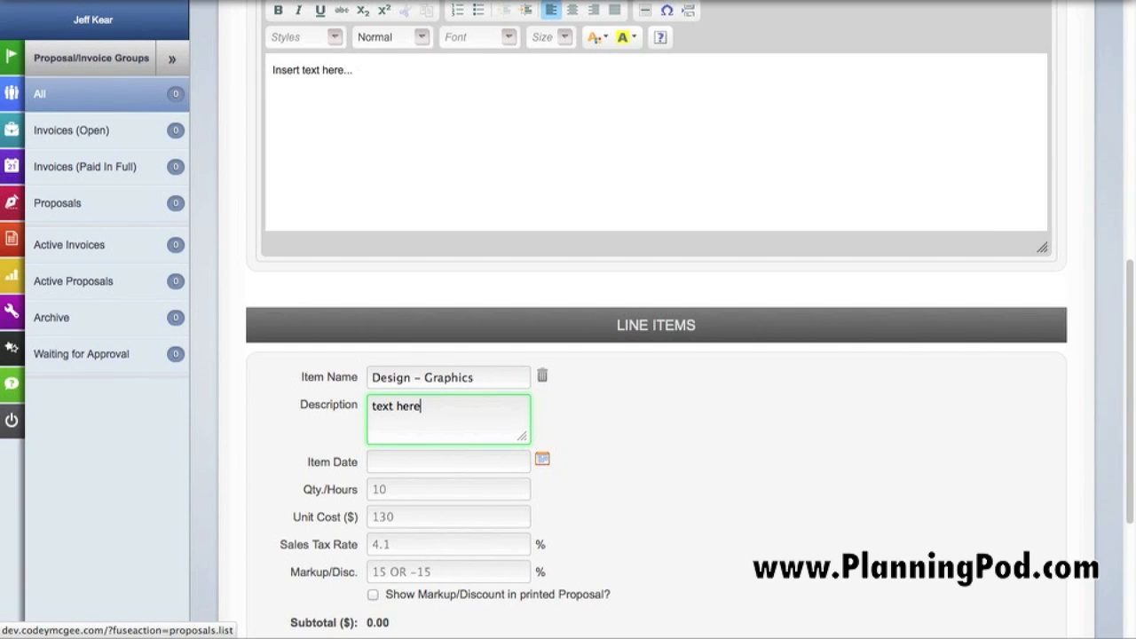
Set the Design - Graphics item's date to 03/19/2013, quantity/hours to 24.5 and unit cost to $120
left_click(542, 460)
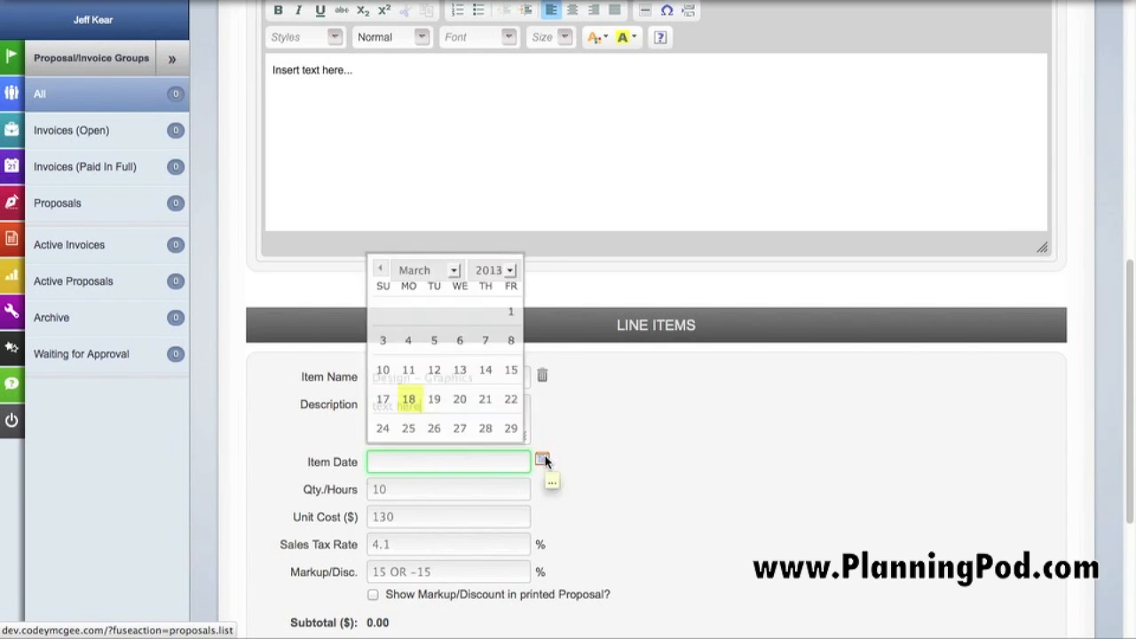
left_click(438, 404)
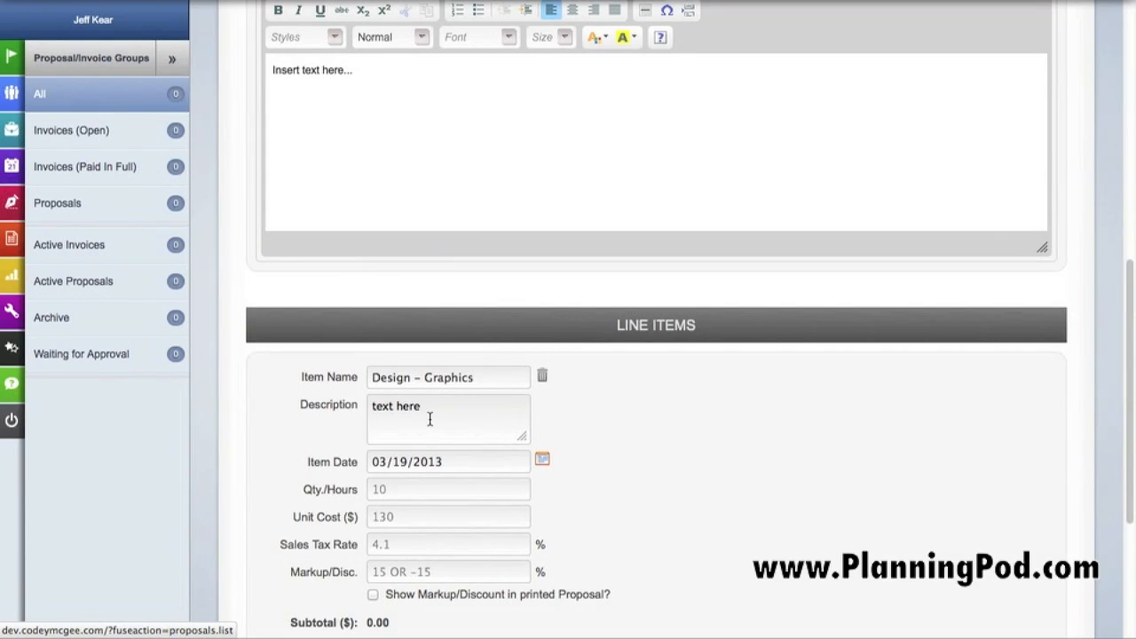
left_click(399, 487)
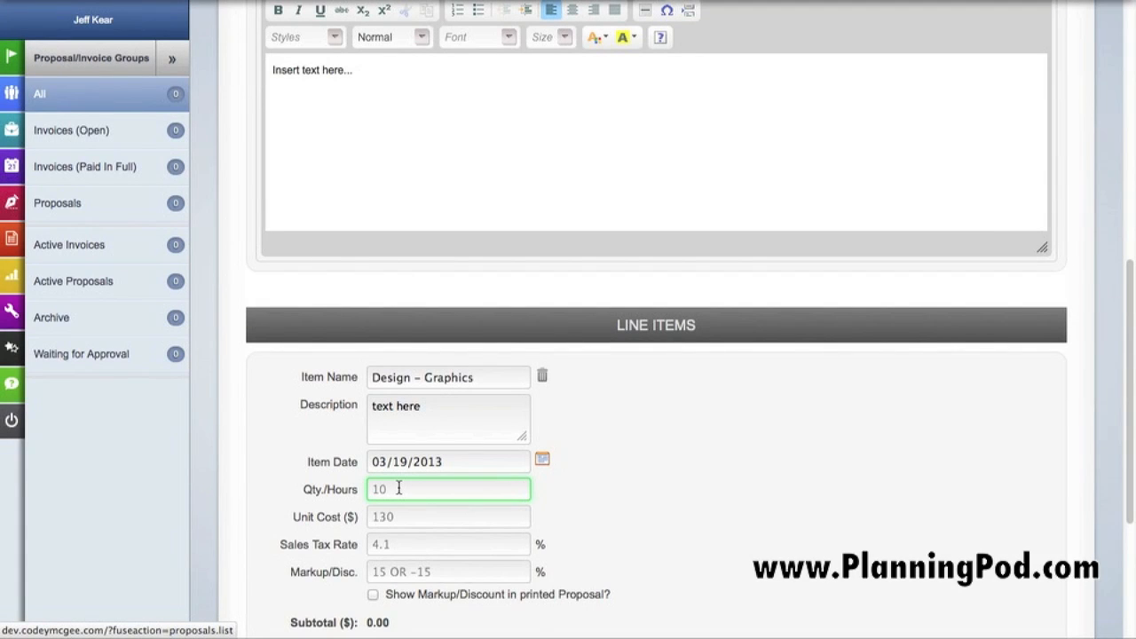
type("2")
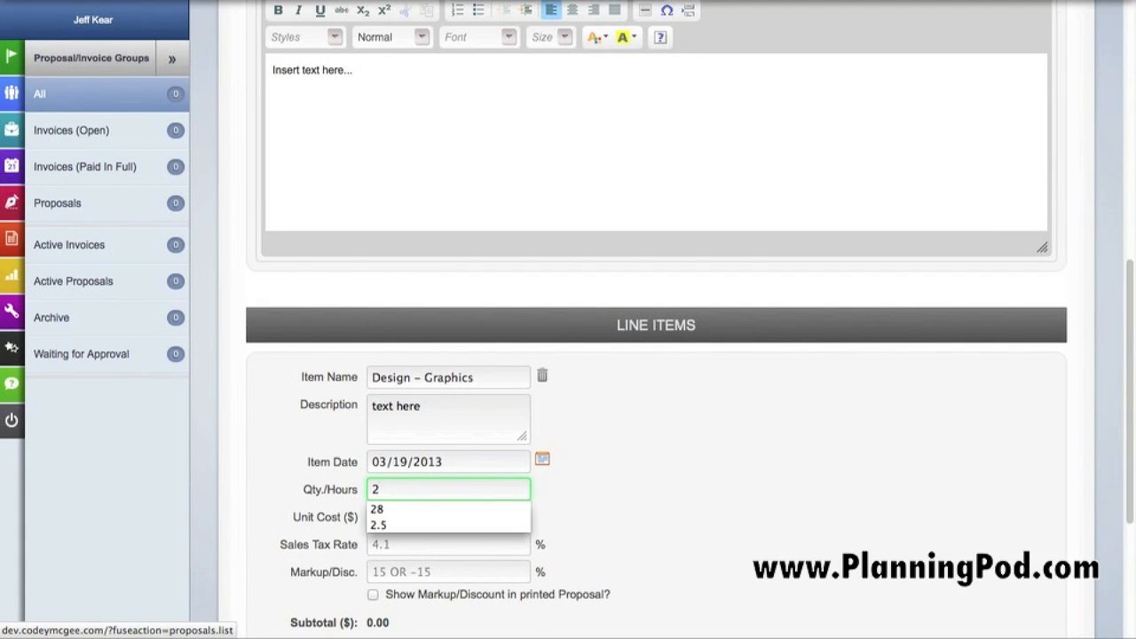
type("4.5")
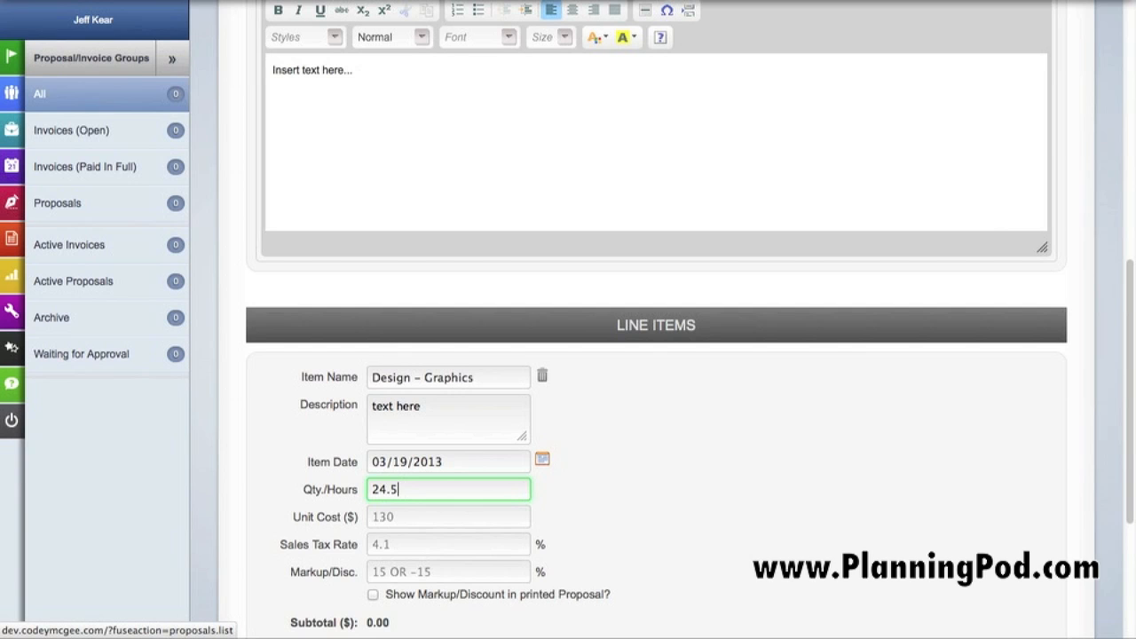
left_click(389, 524)
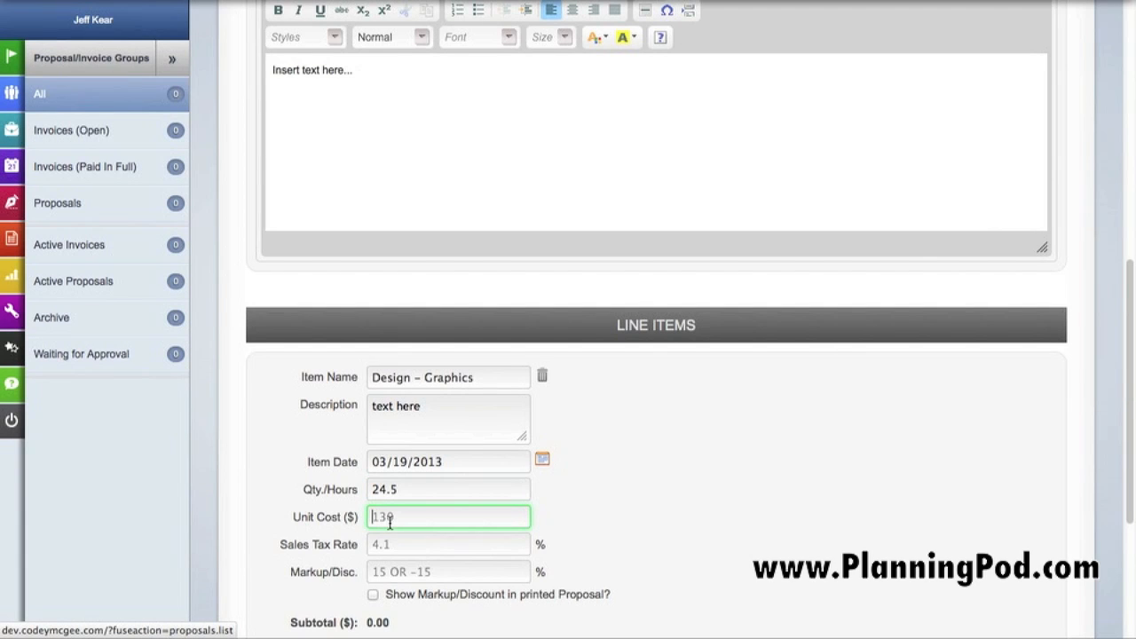
type("120")
left_click(651, 513)
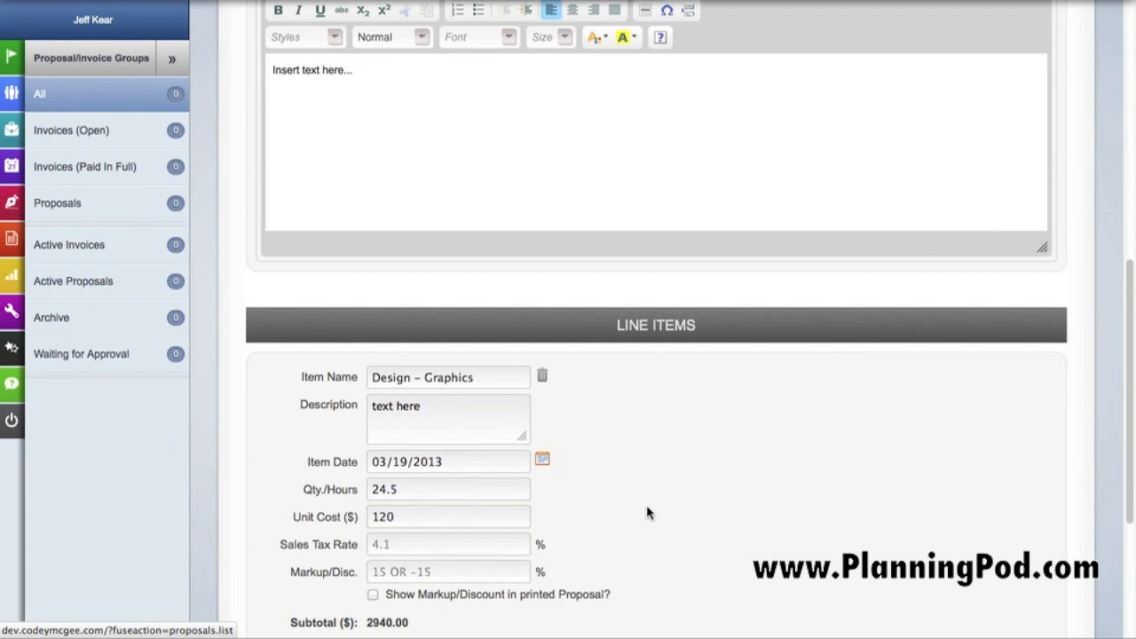
Add a second line item named "Printing" with the description "text here"
scroll(497, 547, "down", 3)
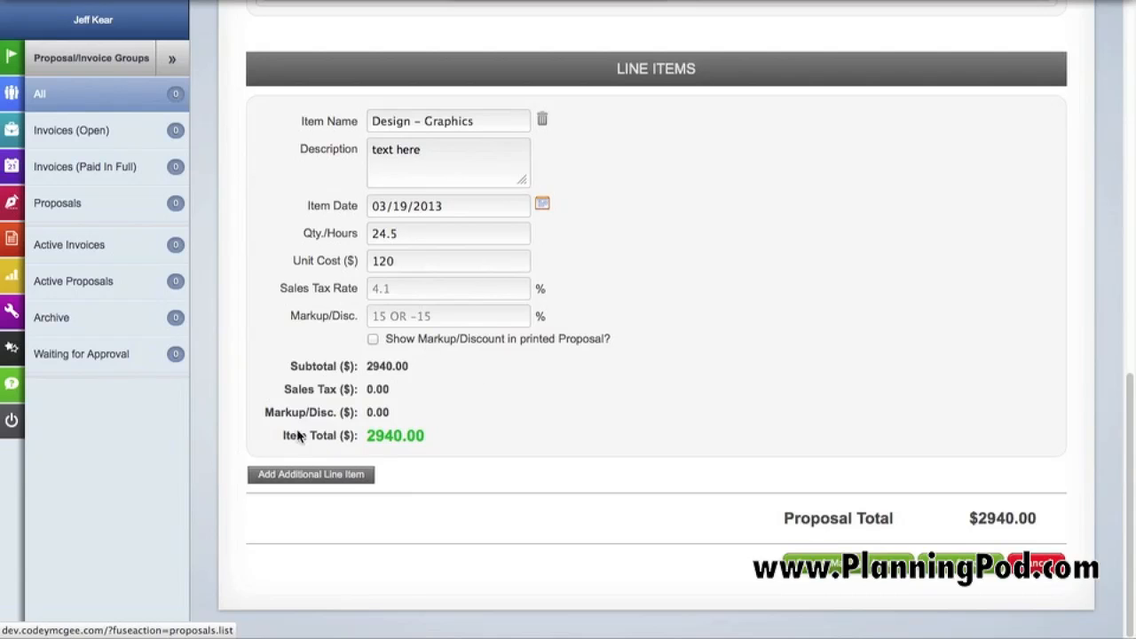
left_click(346, 475)
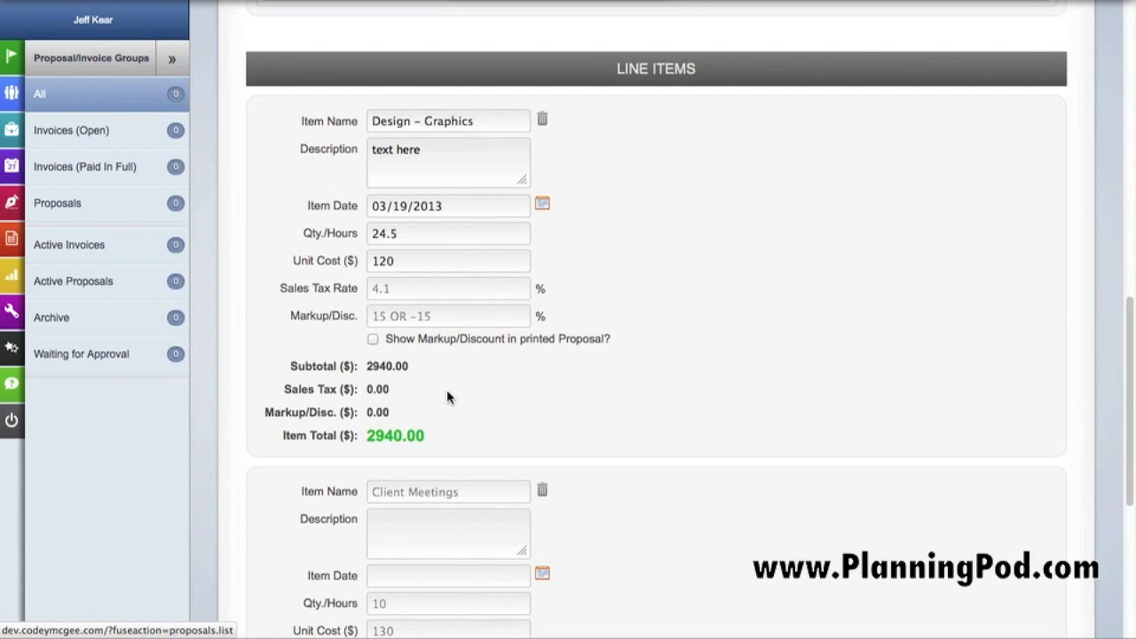
left_click(419, 491)
type("P")
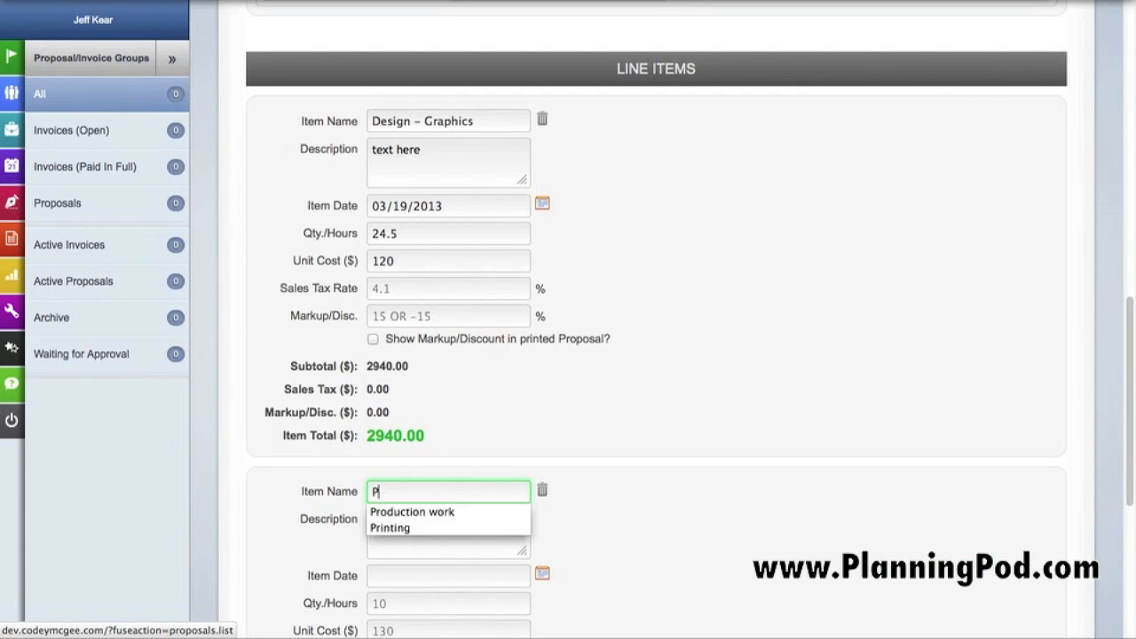
type("rinting")
scroll(724, 467, "down", 3)
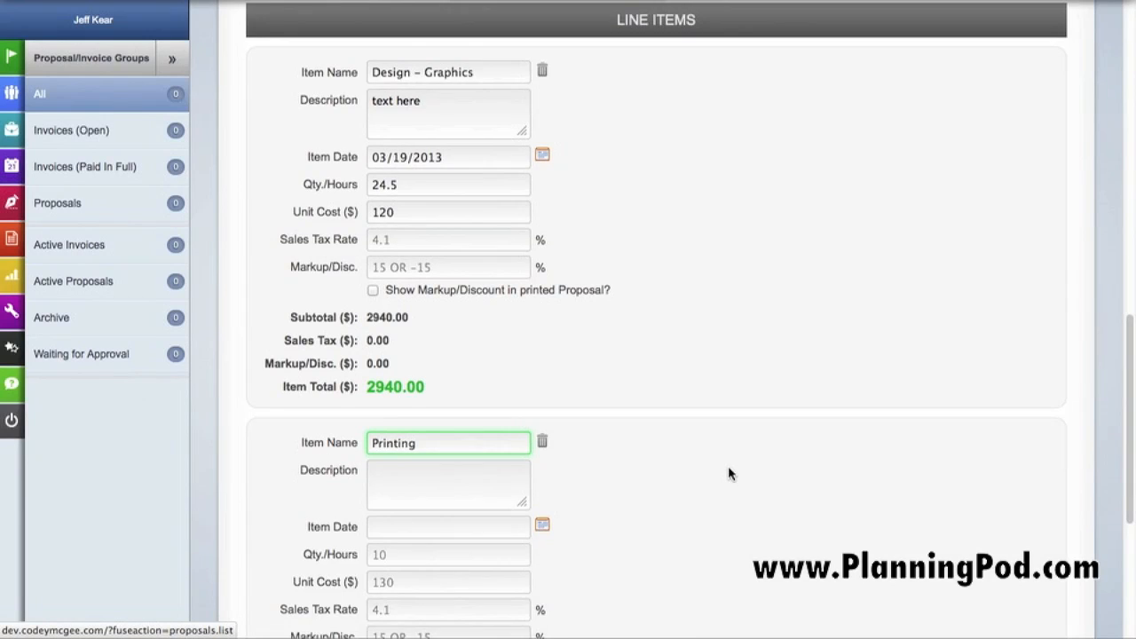
left_click(496, 338)
type("text here")
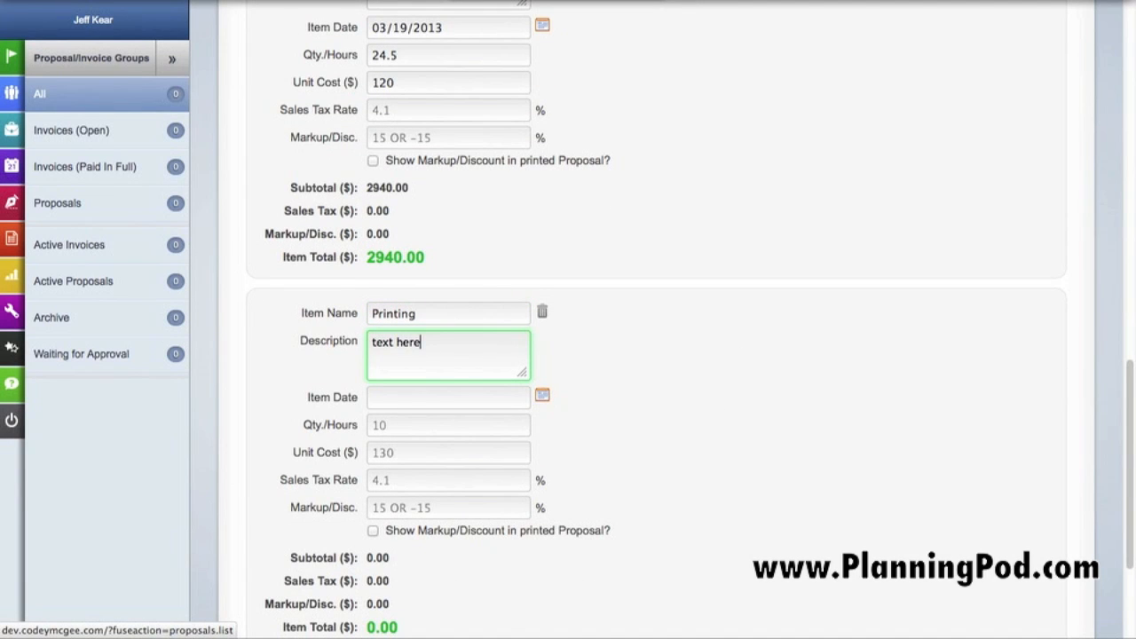
Set the Printing item's date to 03/20/2013, quantity to 2355 and unit cost to $2.74
left_click(542, 396)
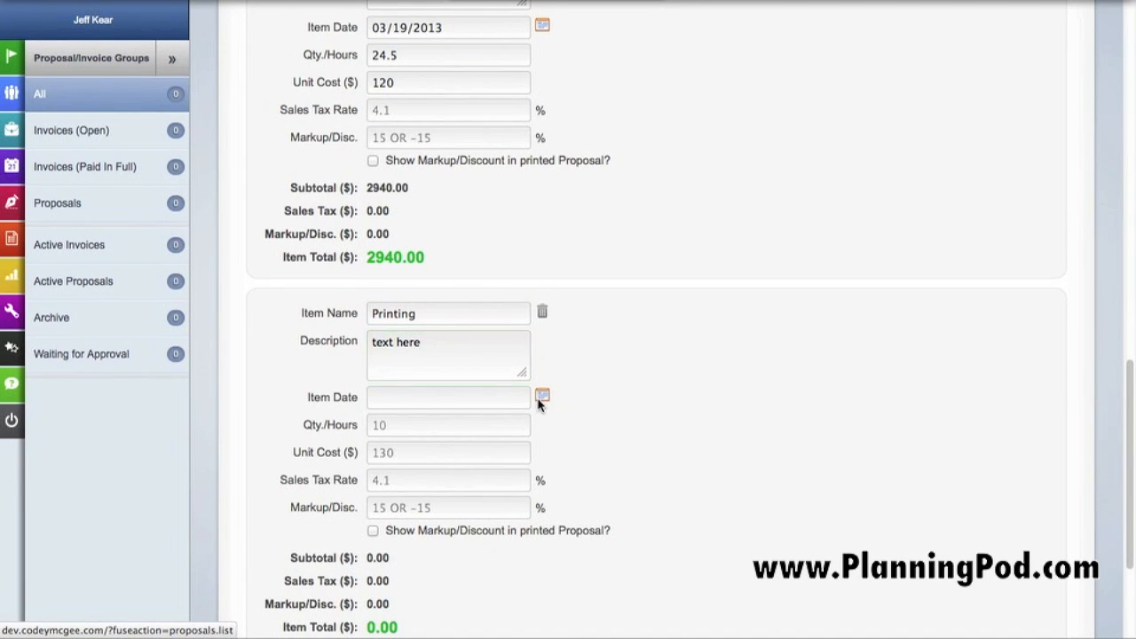
left_click(460, 559)
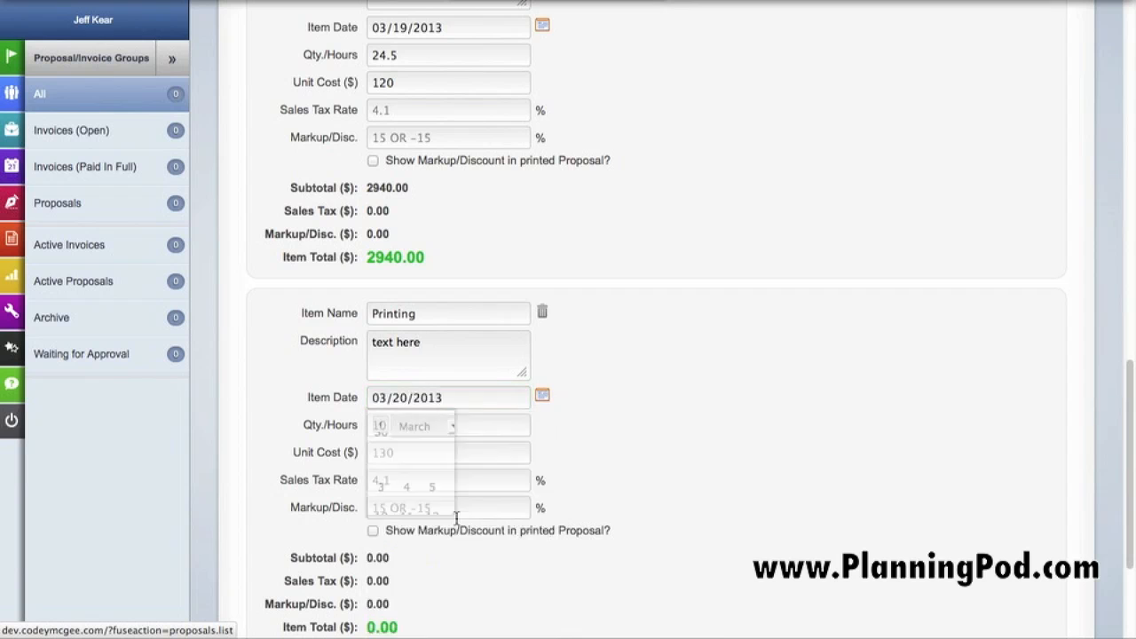
left_click(445, 423)
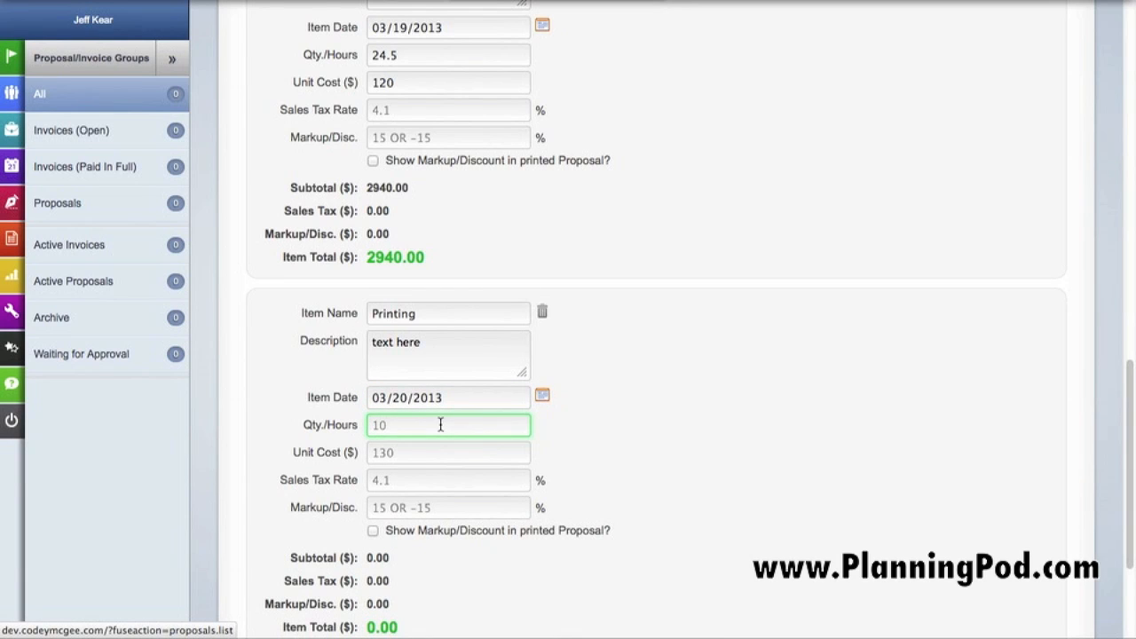
type("2355")
left_click(441, 455)
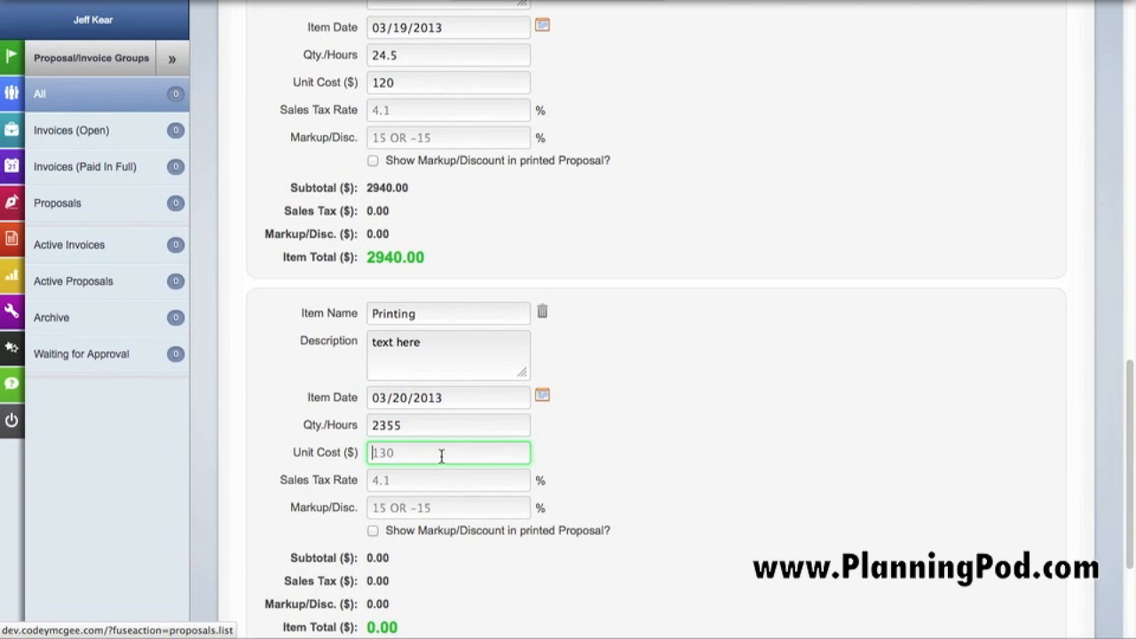
type("2.74")
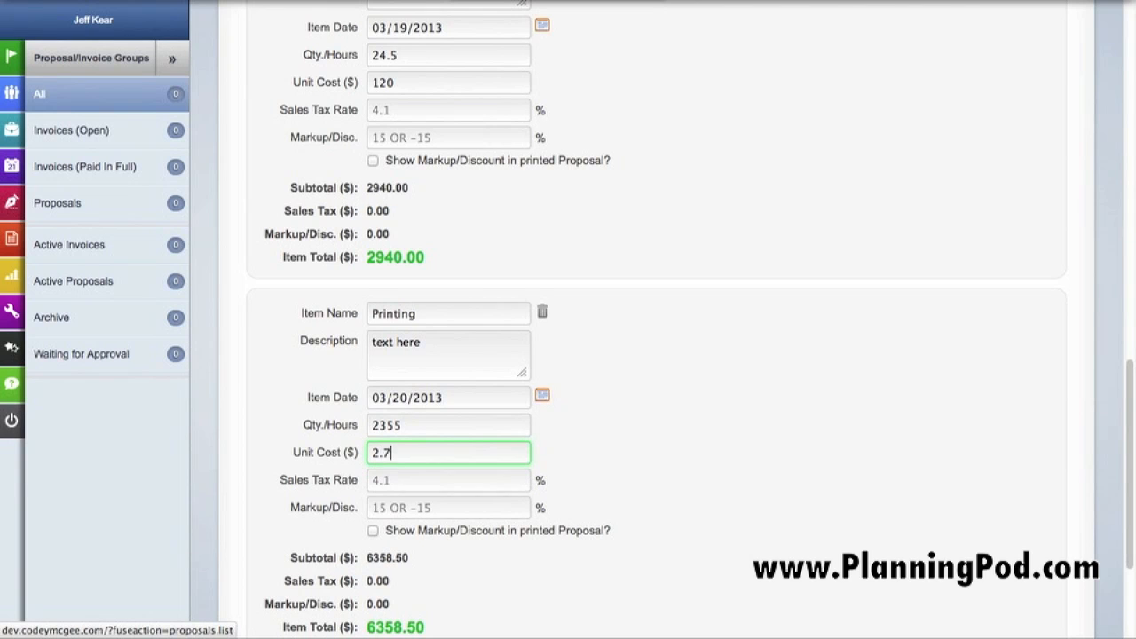
Set the Printing item's sales tax rate to 6.2% and its markup to 17.5%
left_click(429, 484)
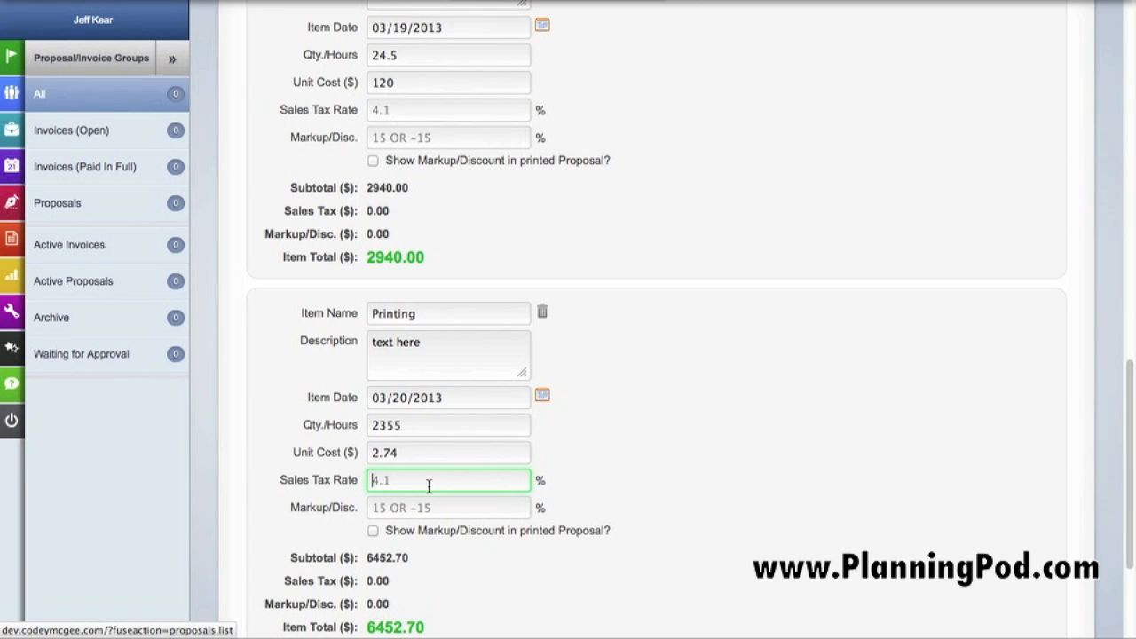
type("6.2")
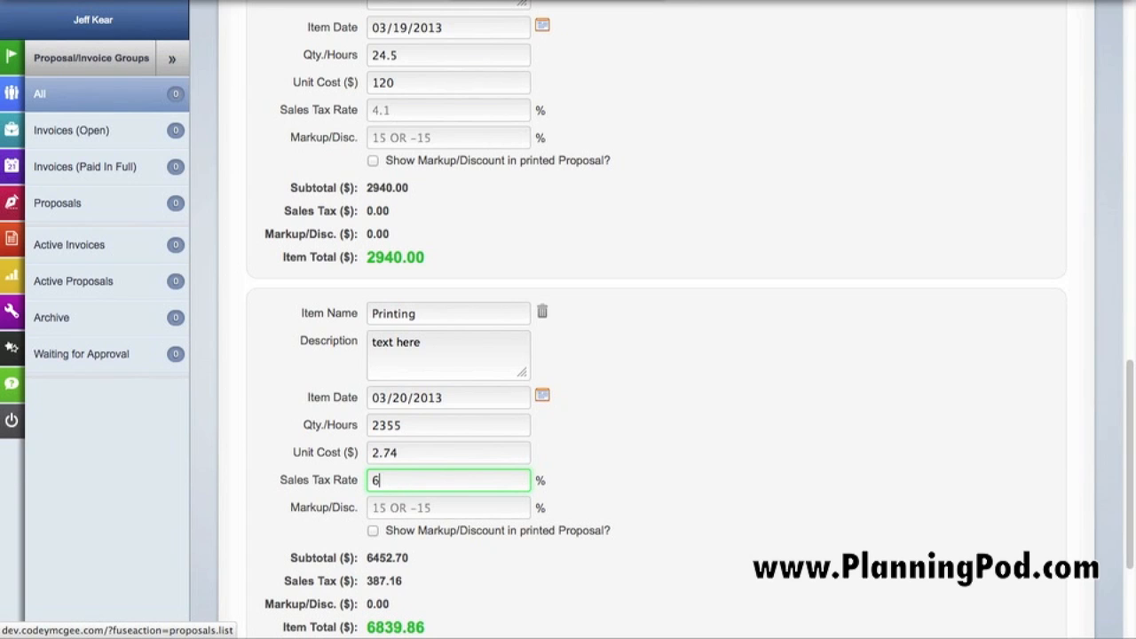
left_click(417, 508)
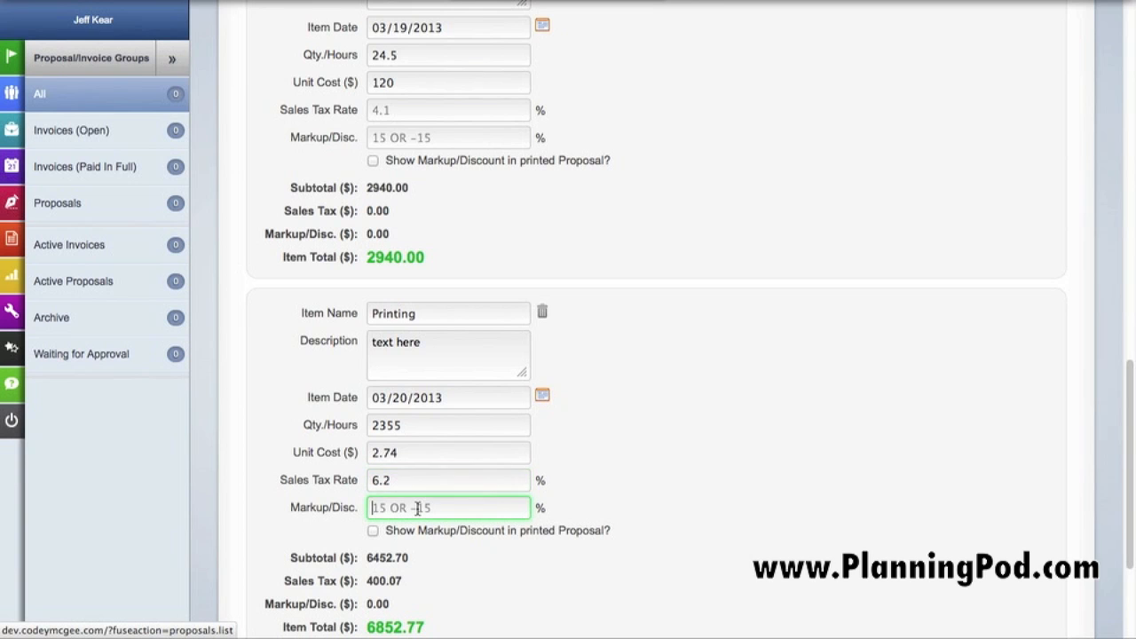
type("17")
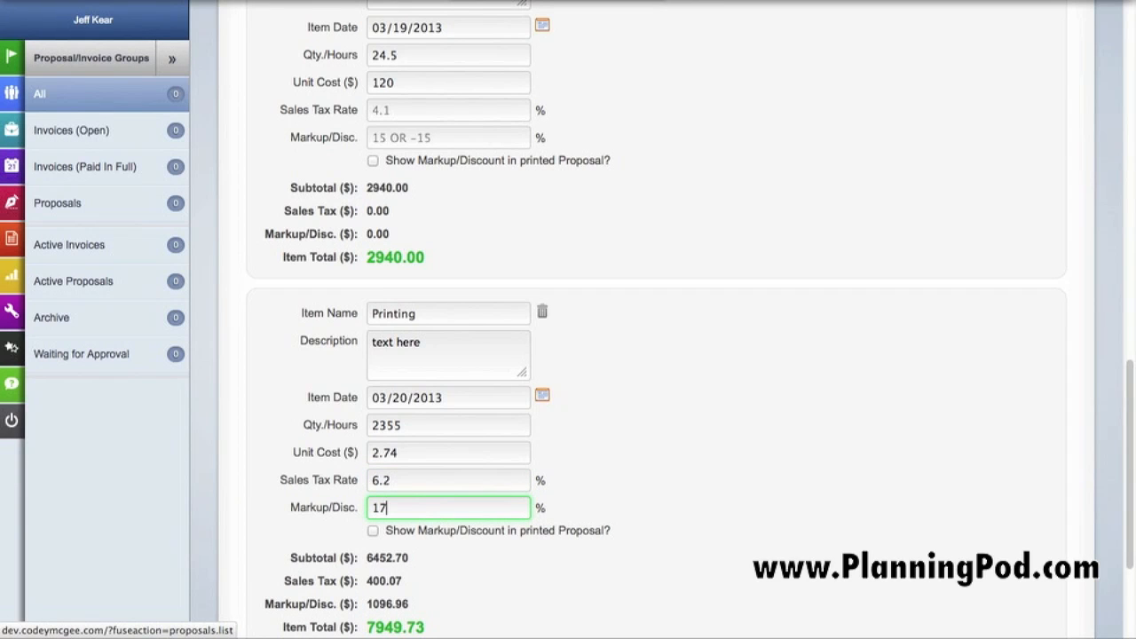
type(".5")
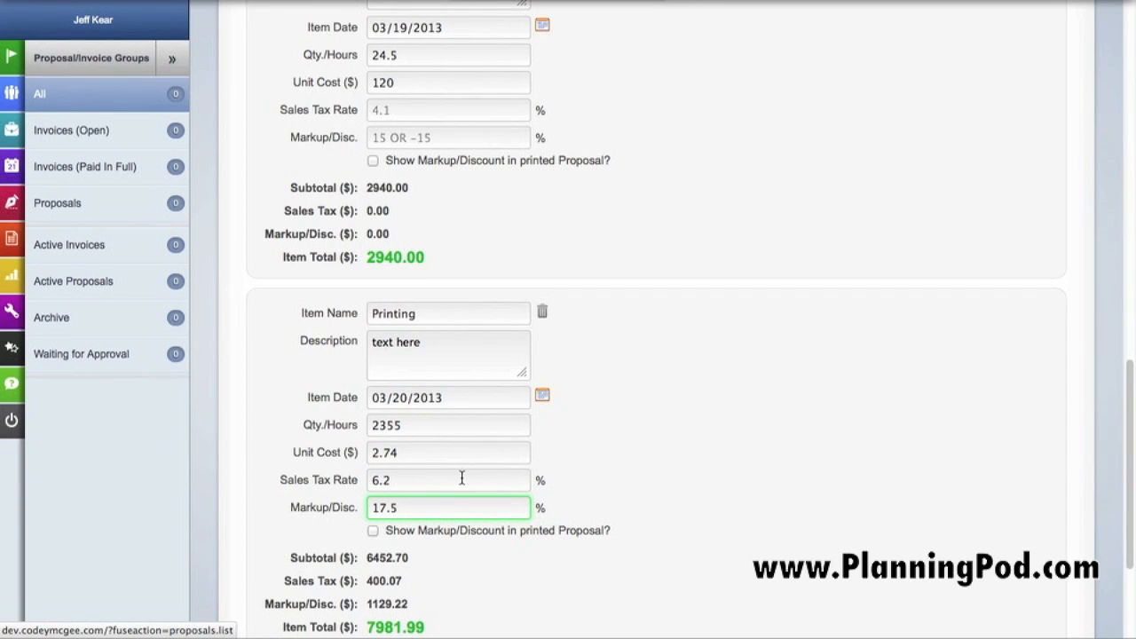
Save the proposal and attach eBrochure.pdf from the Assets Folder to it as an uploaded asset
scroll(461, 478, "down", 4)
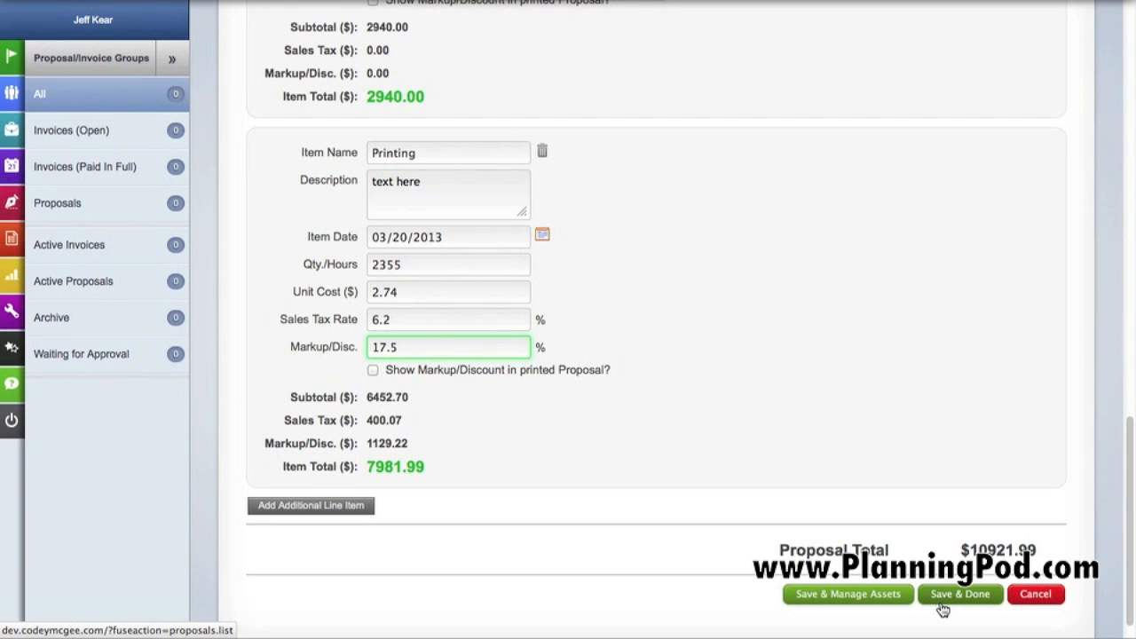
left_click(879, 602)
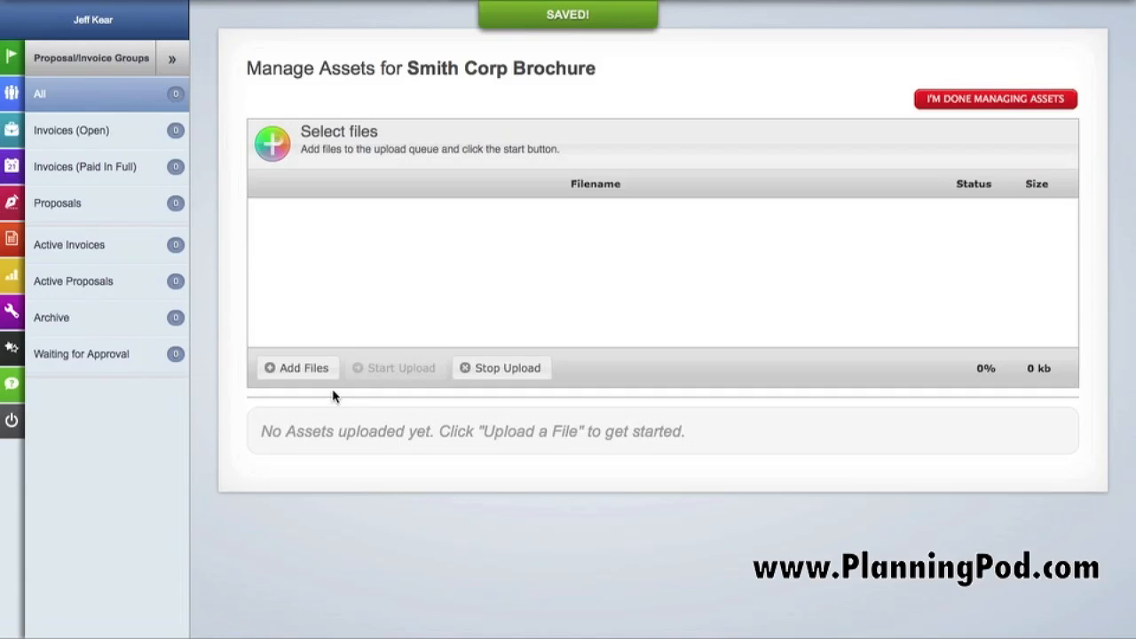
left_click(297, 368)
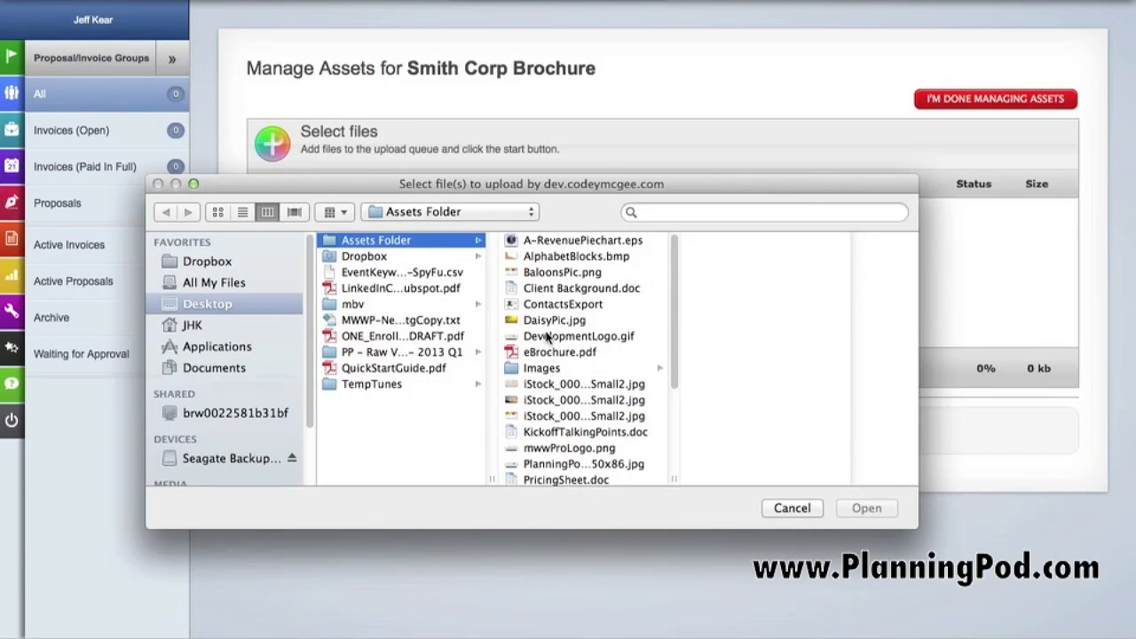
left_click(550, 353)
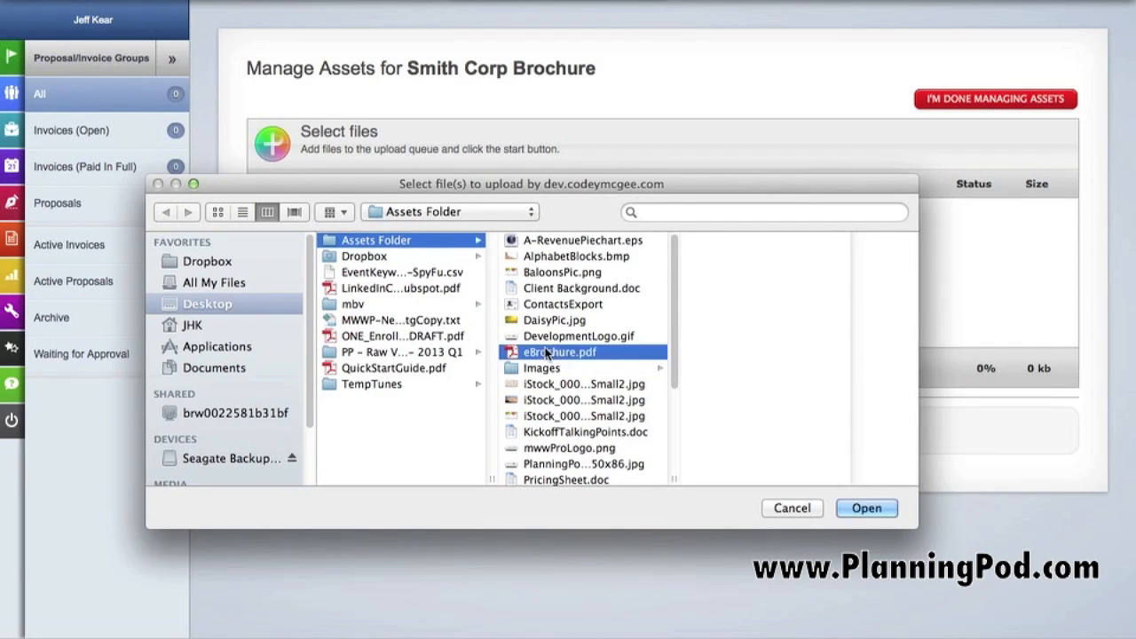
left_click(851, 507)
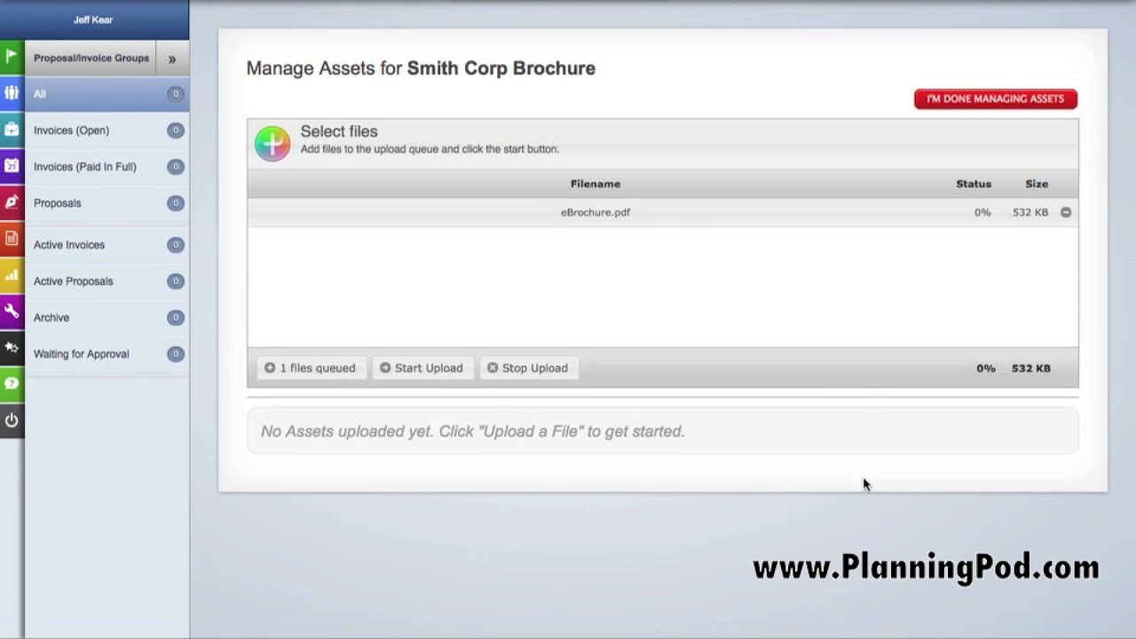
left_click(450, 377)
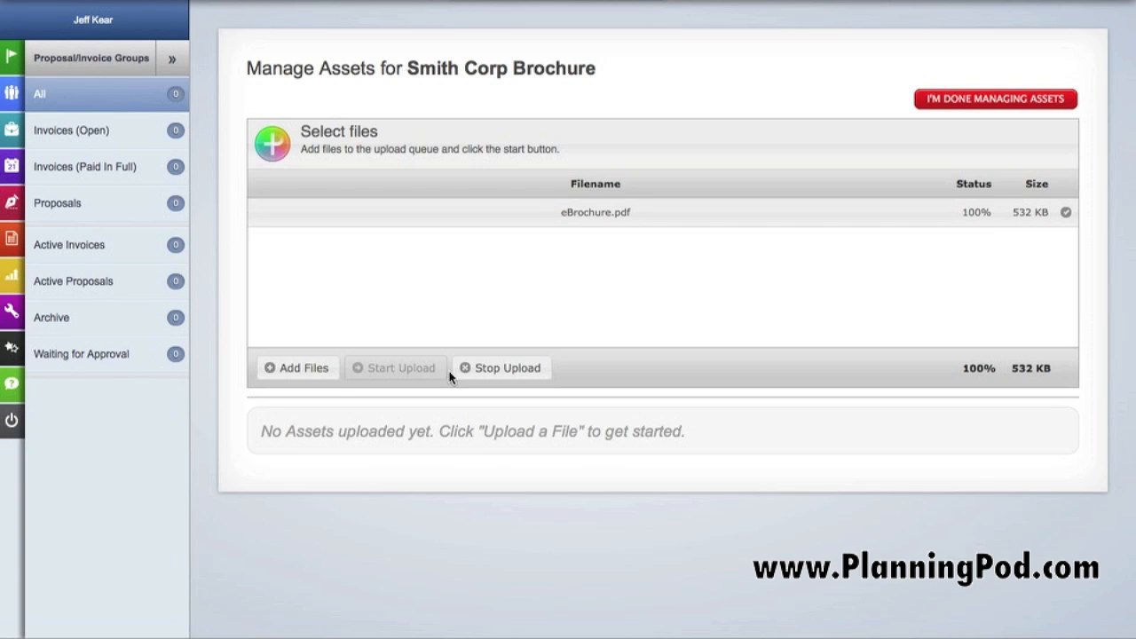
left_click(982, 101)
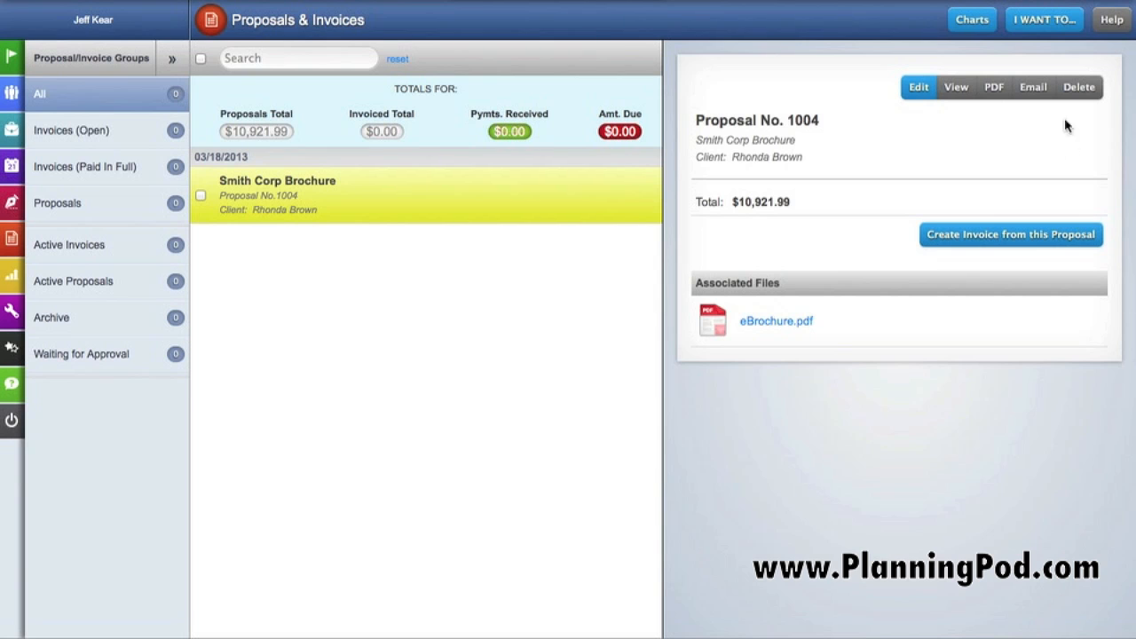
Create a new invoice with the first listed contact as client, that client's address, and the Active Invoices group
left_click(1057, 21)
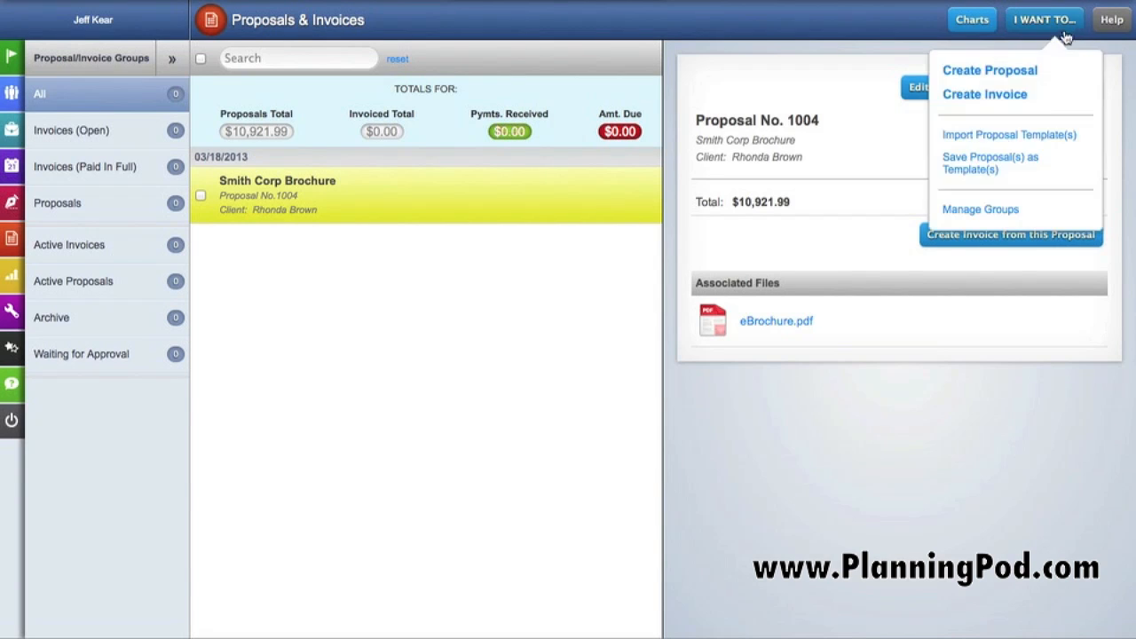
left_click(999, 95)
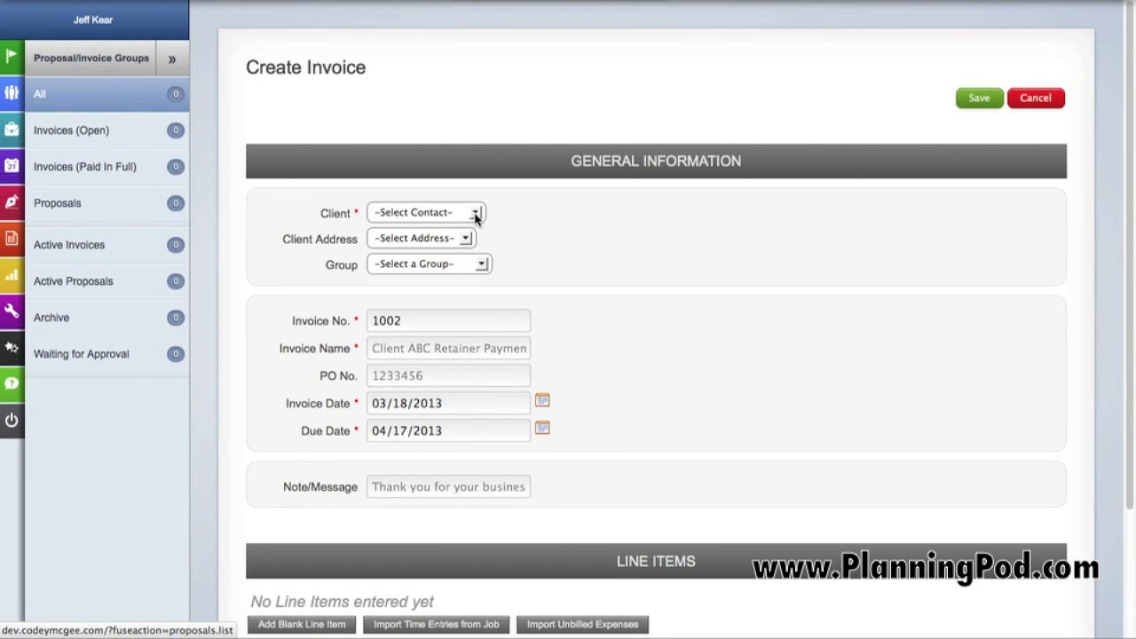
left_click(476, 214)
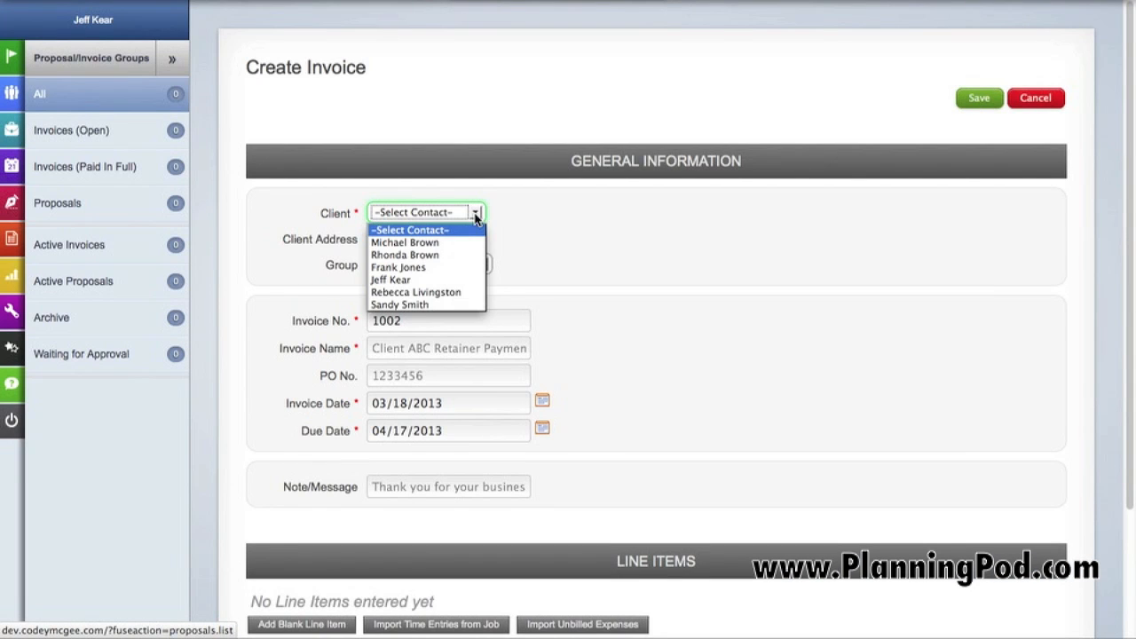
left_click(448, 243)
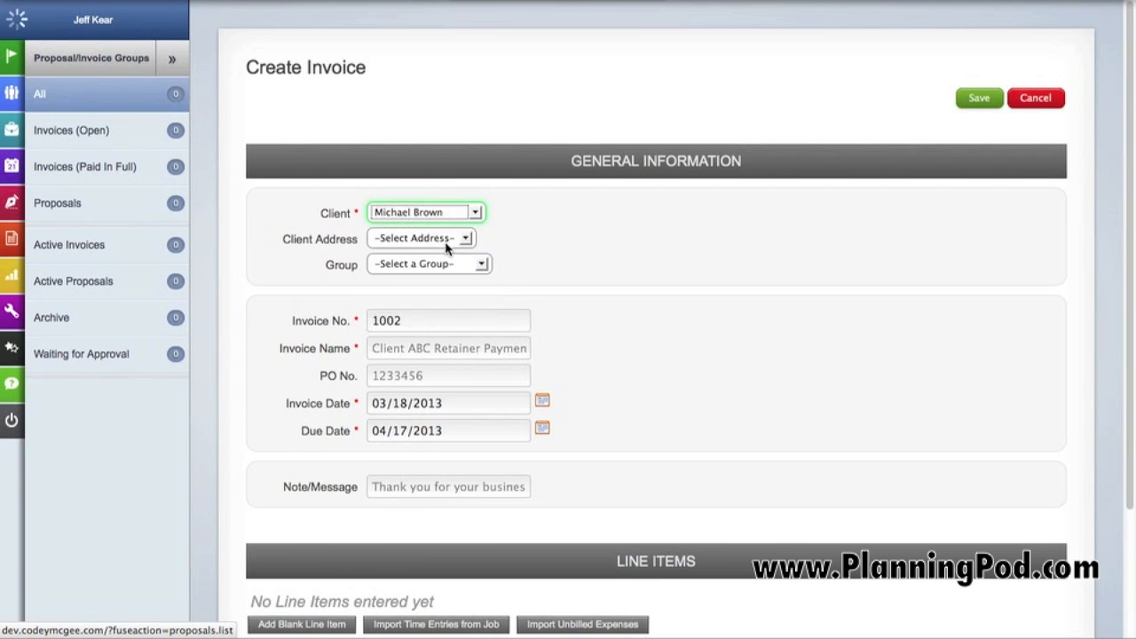
left_click(482, 245)
left_click(470, 269)
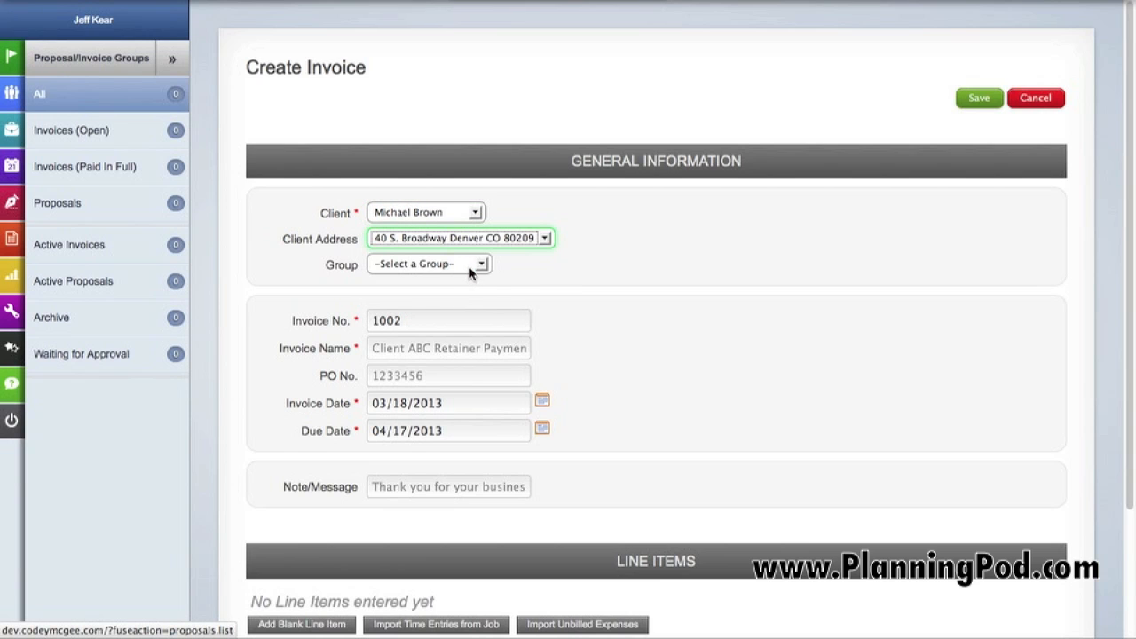
left_click(478, 264)
left_click(461, 294)
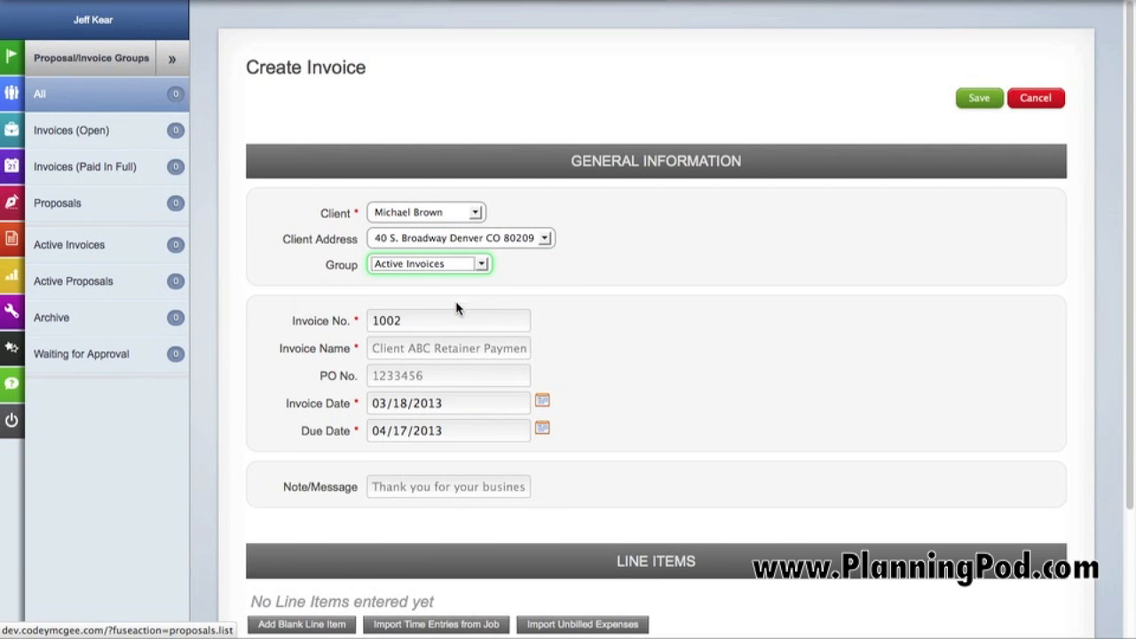
Name the invoice "Ad Design Revisions" and enter its purchase order number
left_click(436, 323)
left_click(431, 348)
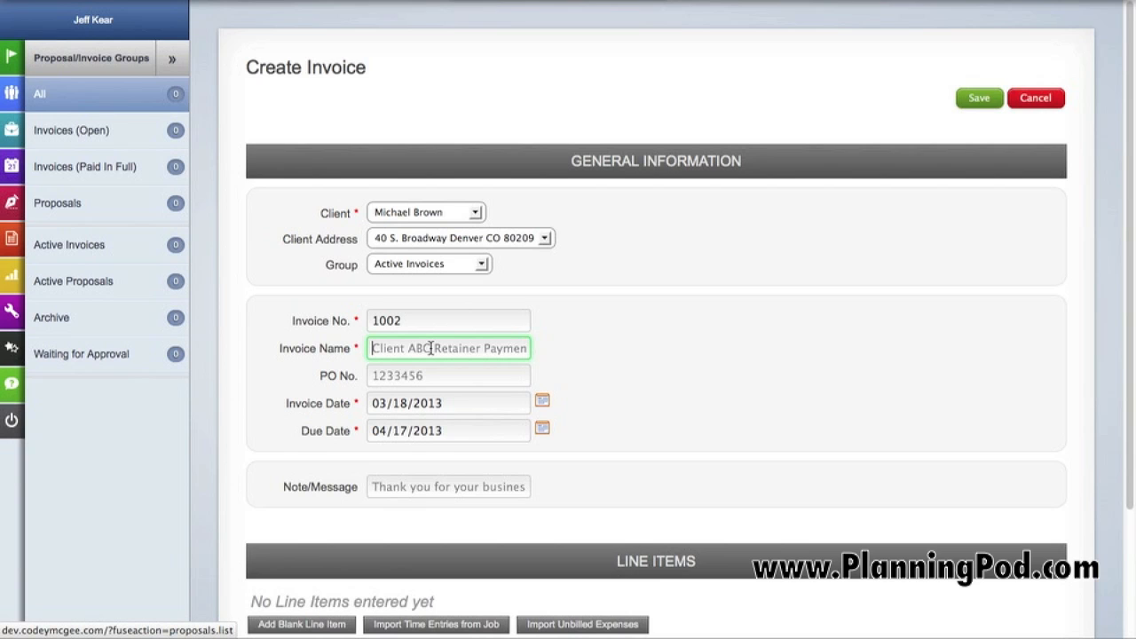
type("Ad Des")
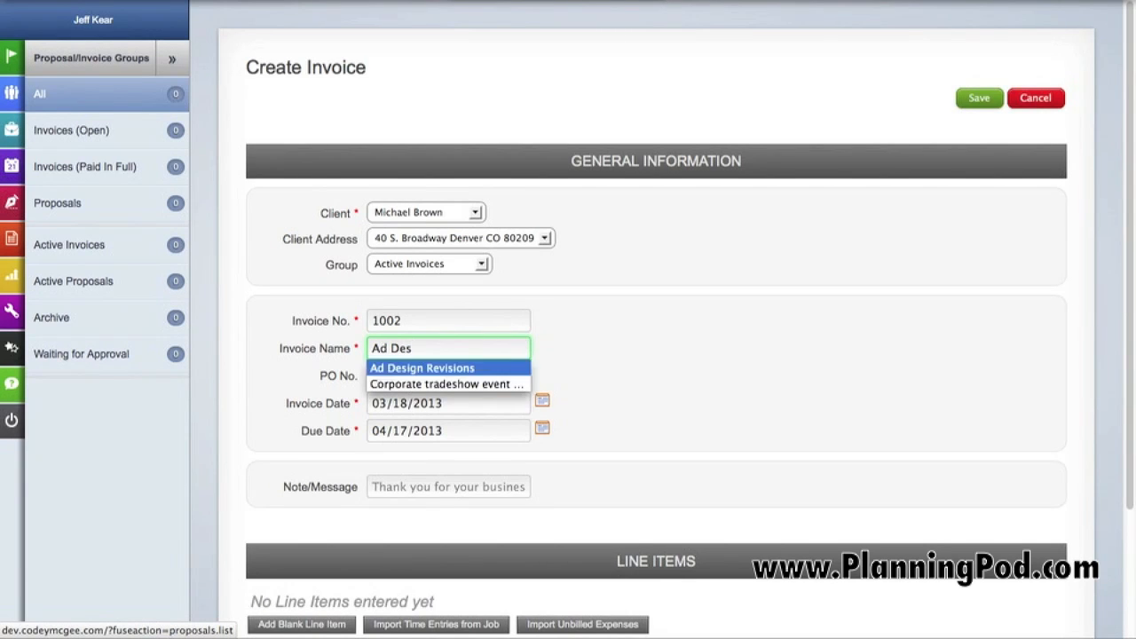
key("Return")
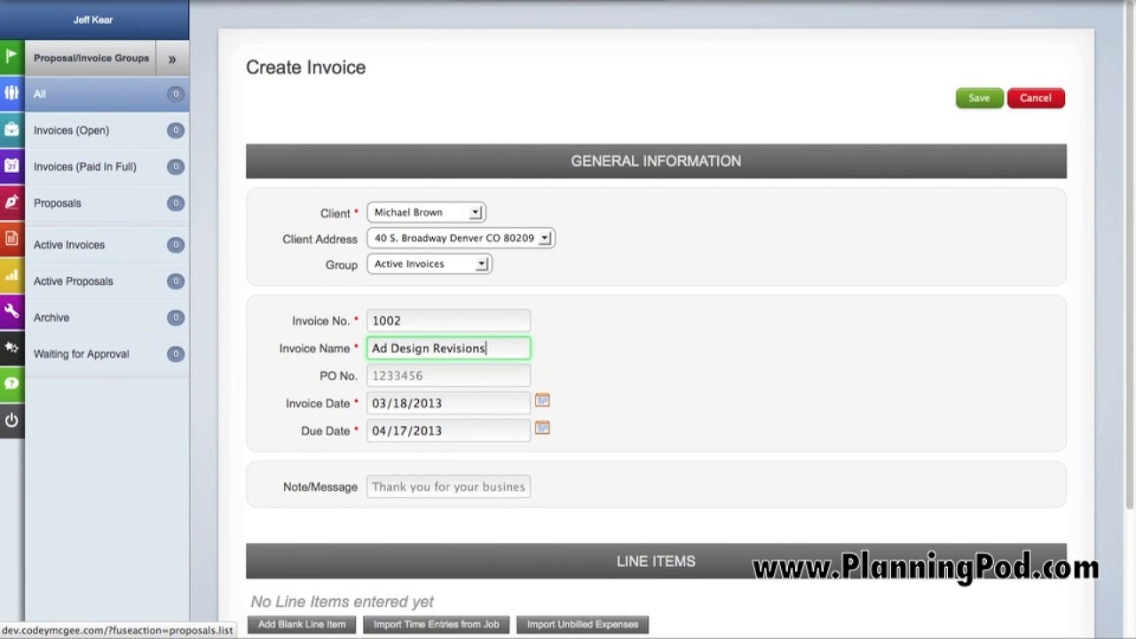
left_click(414, 375)
type("583uh5")
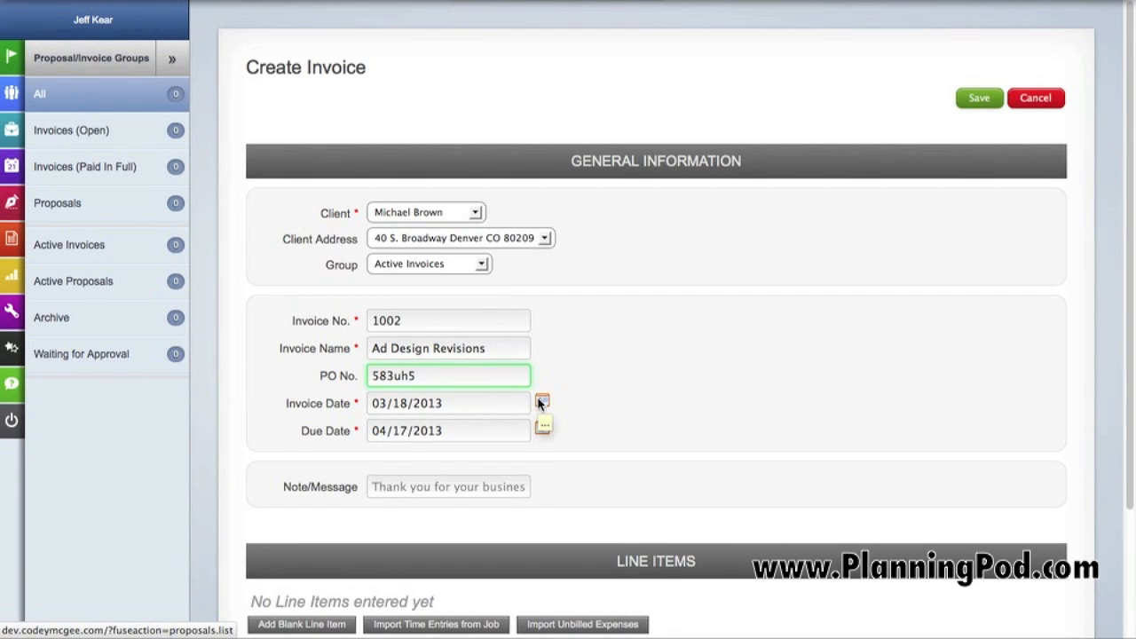
Set the invoice date to 03/20/2013 and the due date to 04/20/2013
left_click(540, 404)
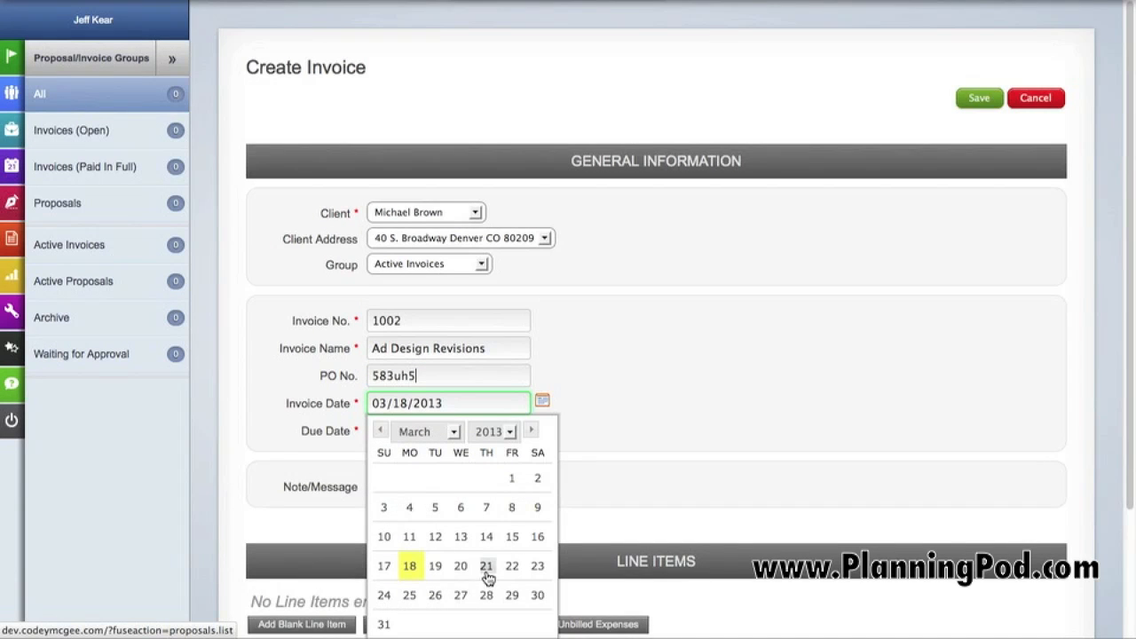
left_click(461, 565)
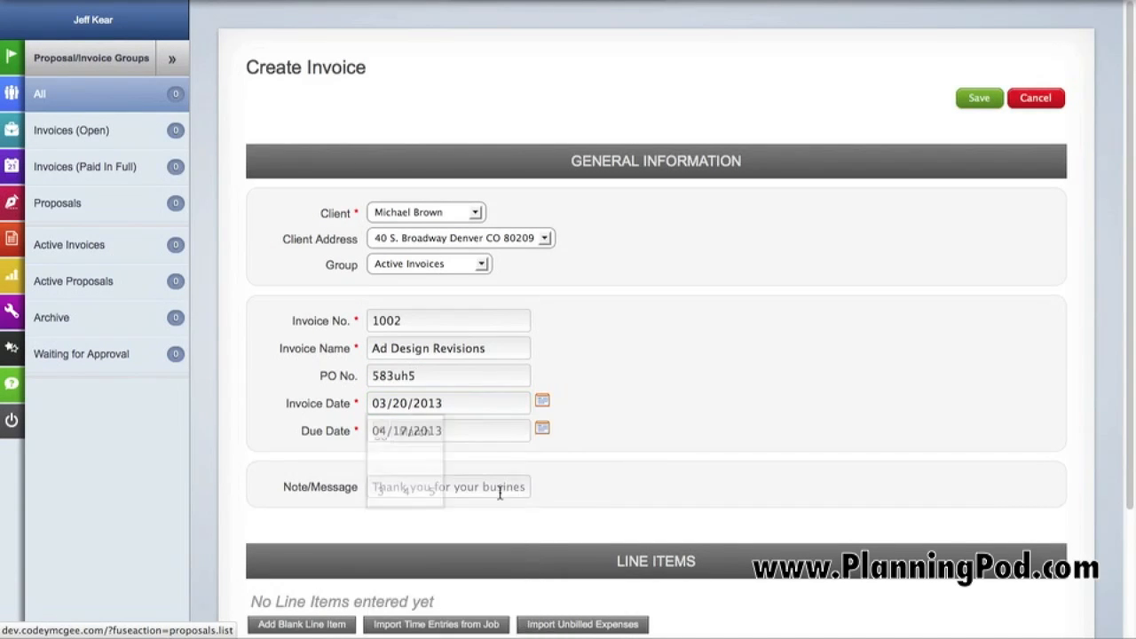
left_click(541, 429)
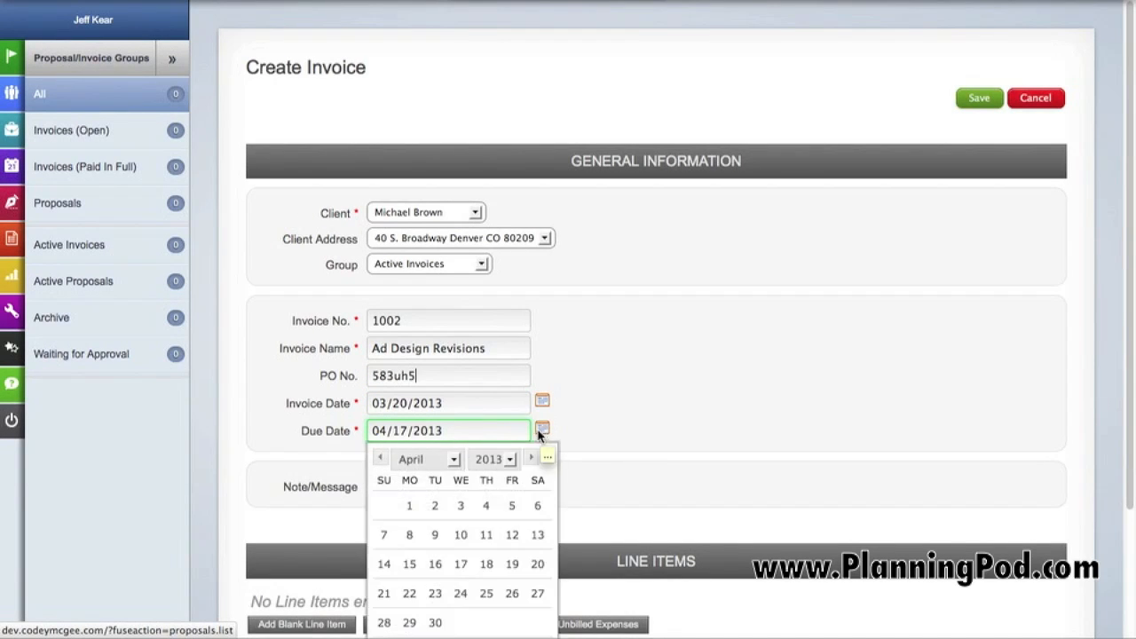
left_click(540, 564)
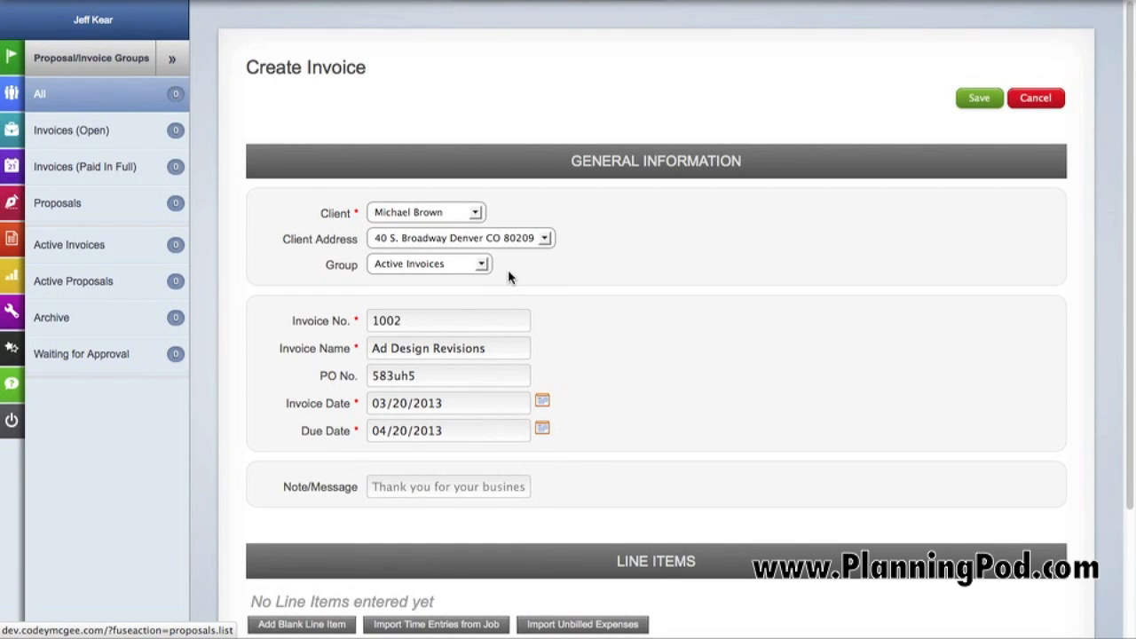
Enter "Thanks for your business" as the invoice's note/message
scroll(541, 319, "down", 3)
left_click(444, 337)
type("Thanks")
key("BackSpace")
type("s for ")
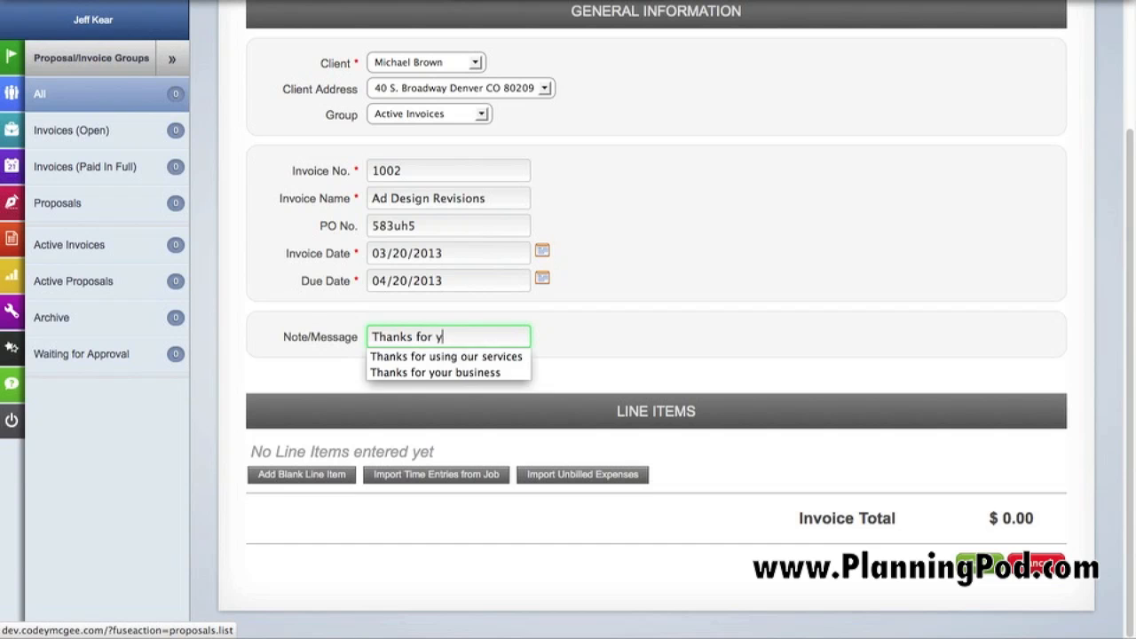
type("your")
key("Down")
key("Return")
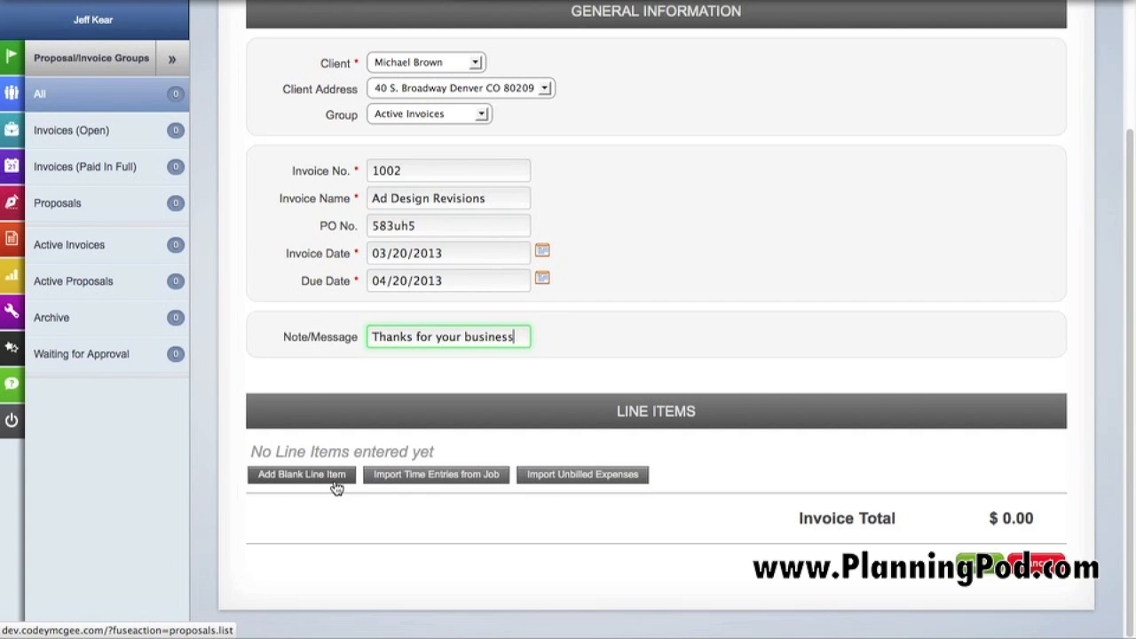
Add a blank line item to the invoice, named "Copywriting revisions" with the description "text here"
left_click(301, 474)
scroll(391, 311, "down", 5)
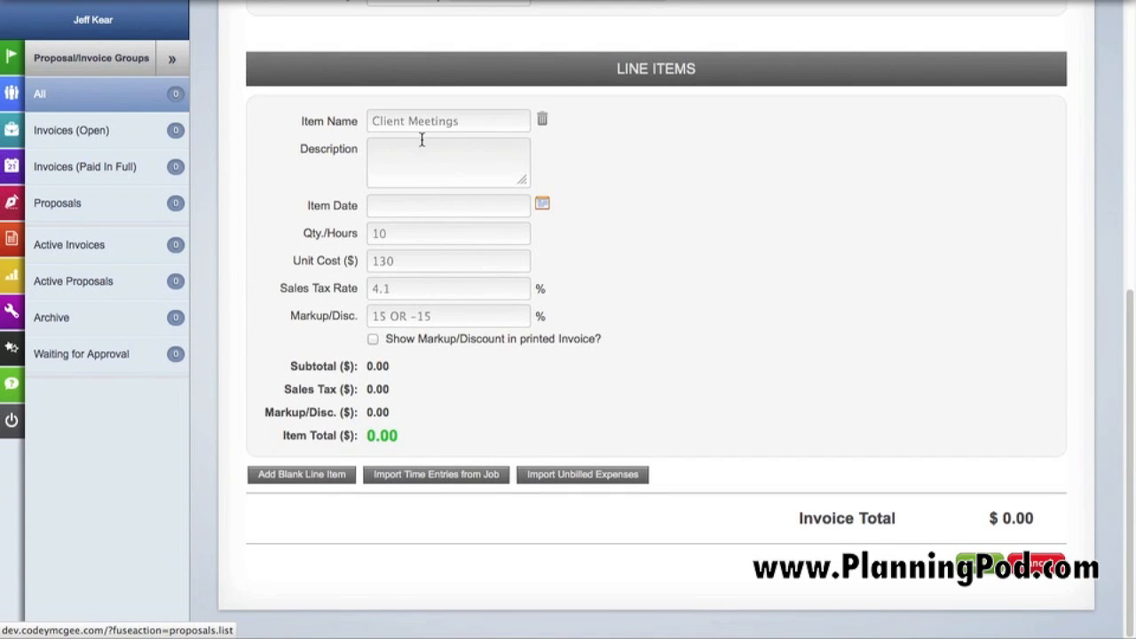
left_click(427, 121)
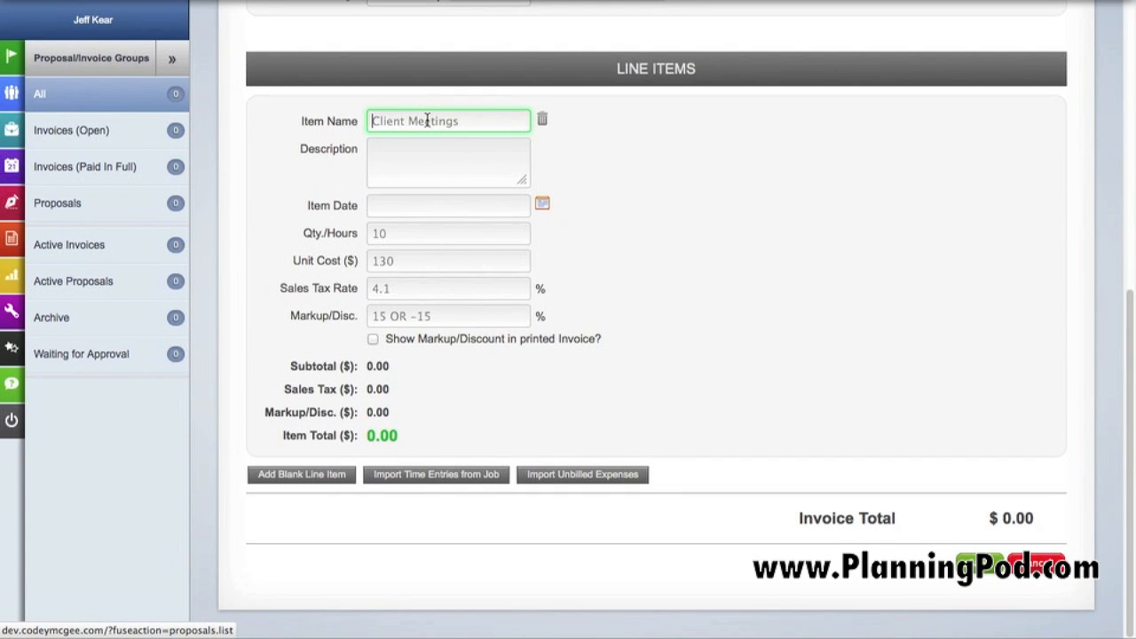
type("C")
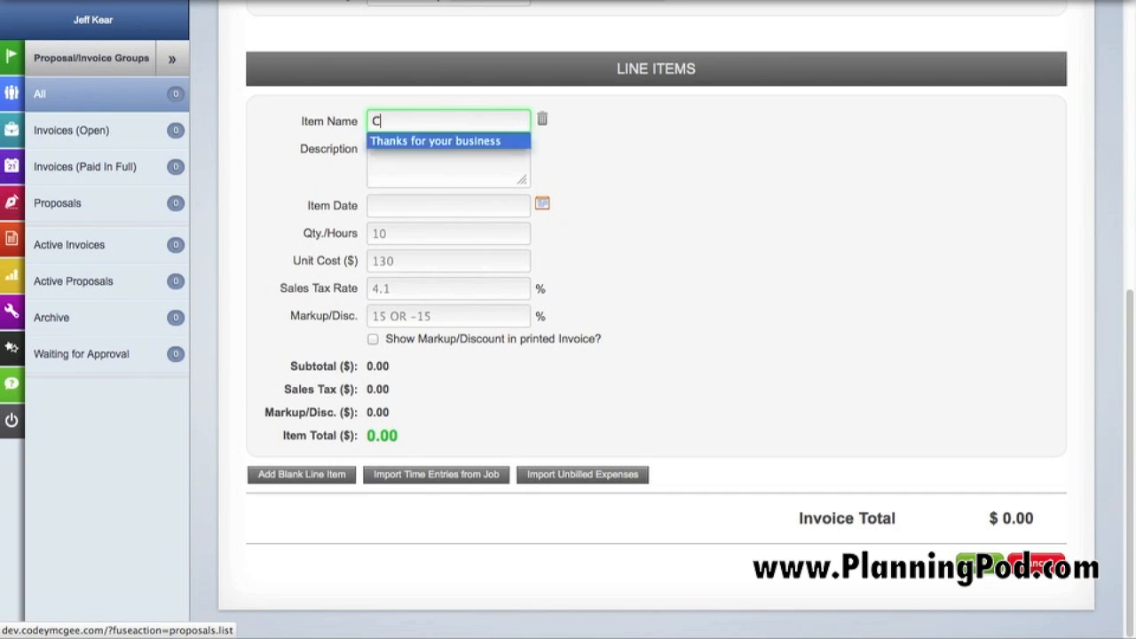
type("opywritin")
key("Down")
key("Return")
left_click(400, 169)
type("text here")
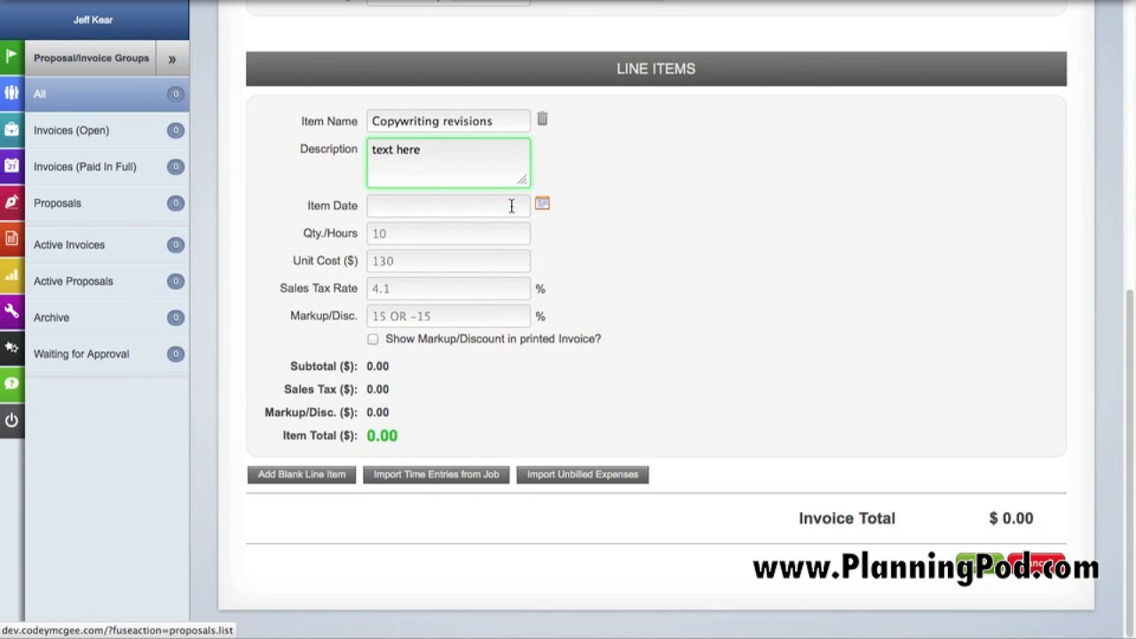
Set the Copywriting revisions line item's date to 03/07/2013, its hours to 4.75 and its unit cost to $125.00
left_click(542, 205)
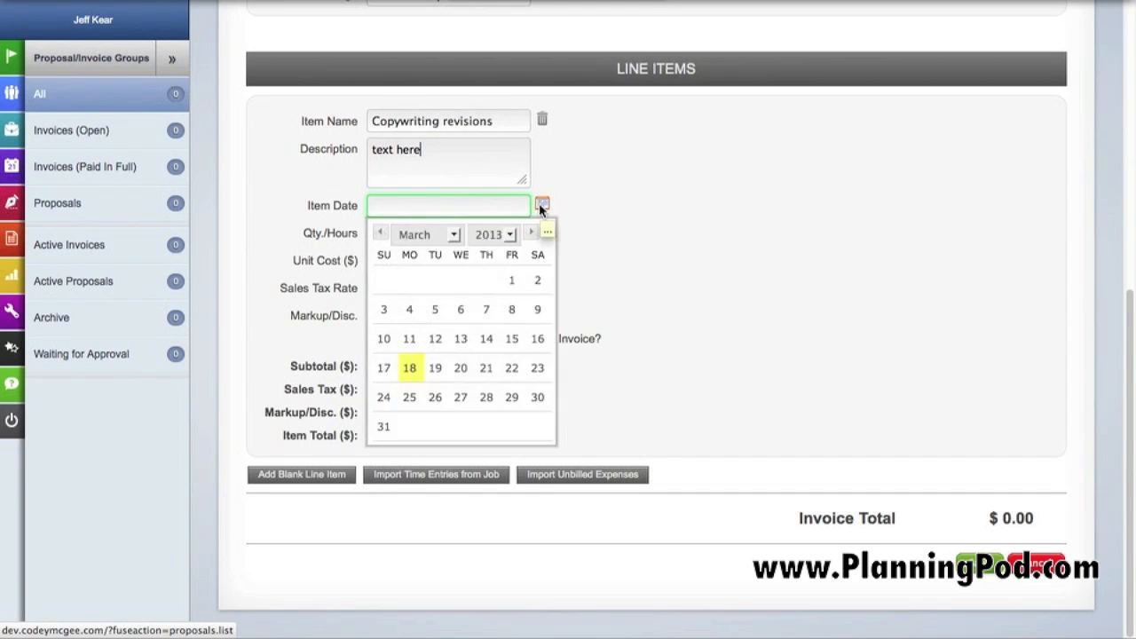
left_click(488, 311)
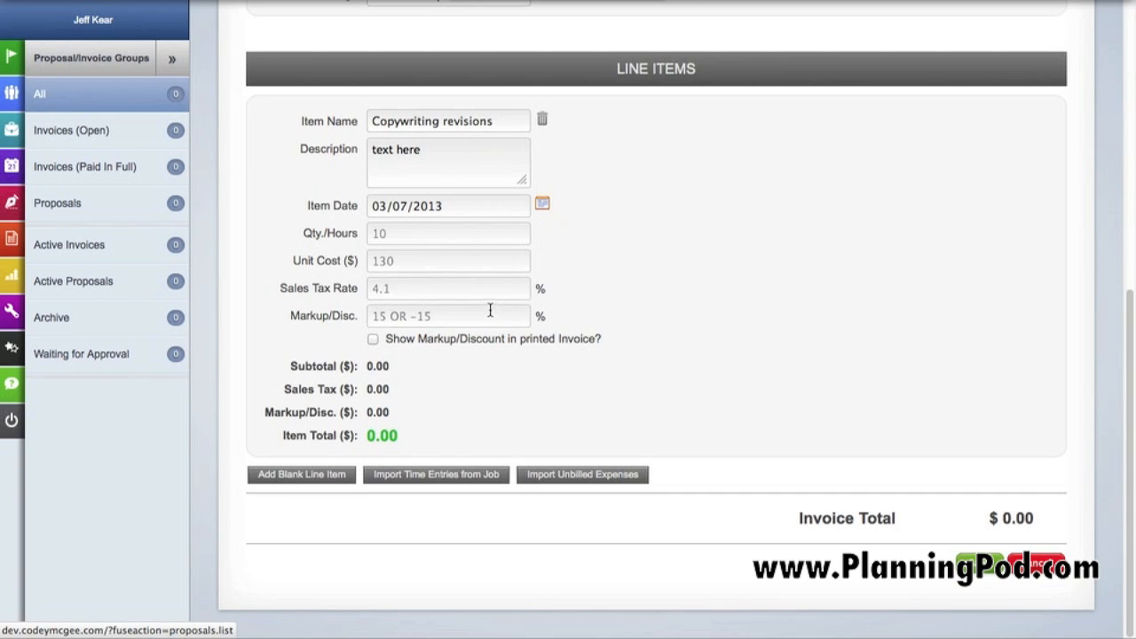
left_click(422, 235)
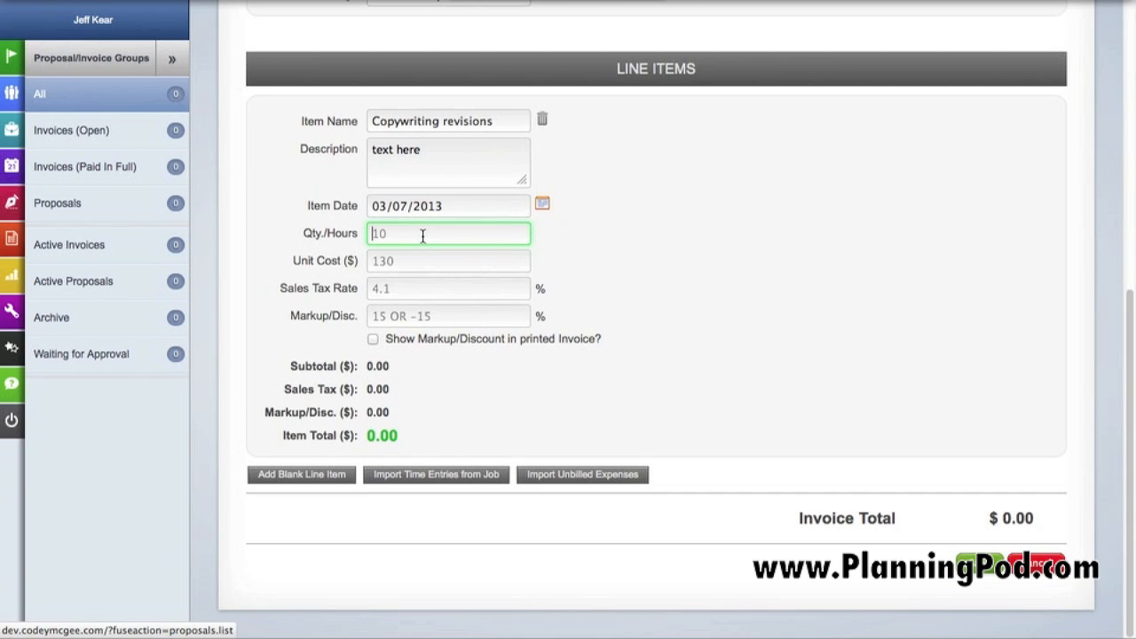
type("4.75")
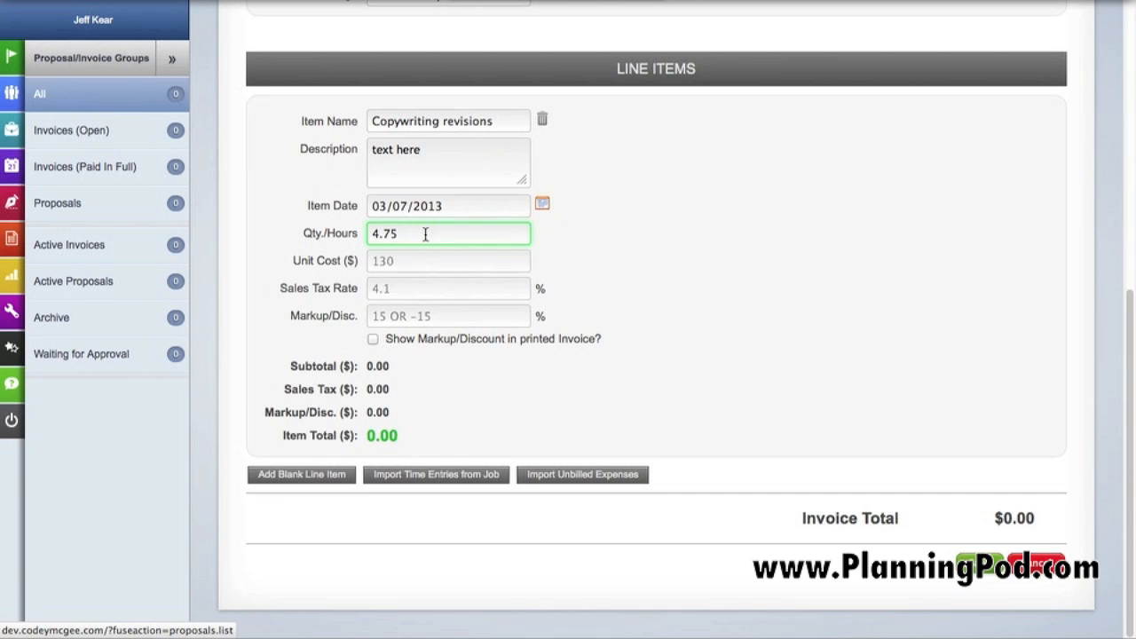
left_click(409, 261)
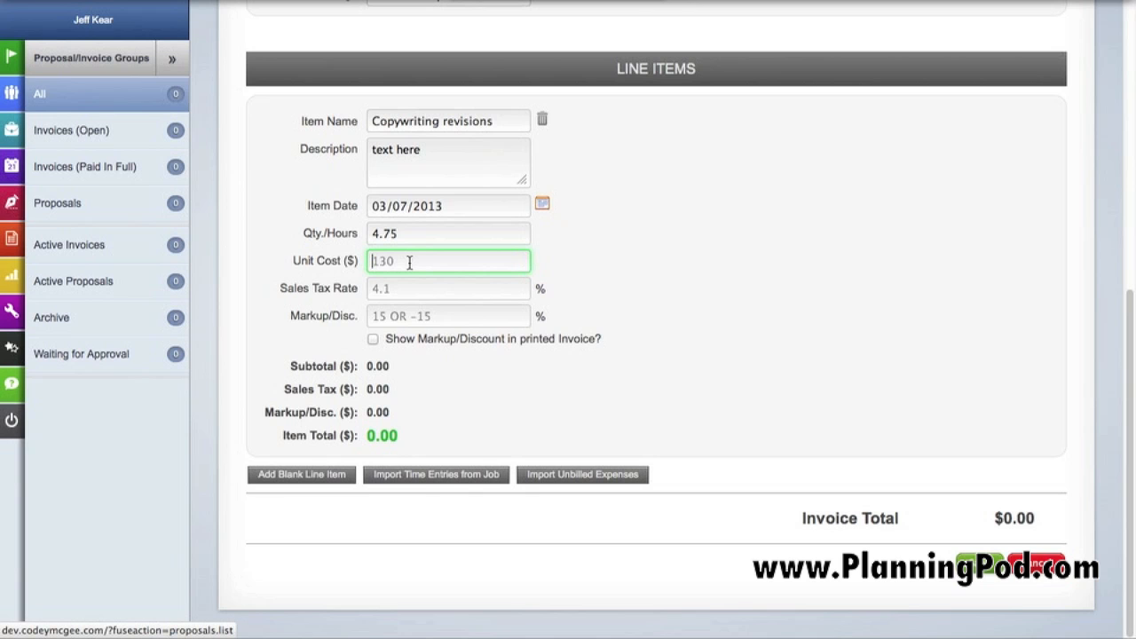
type("125.00")
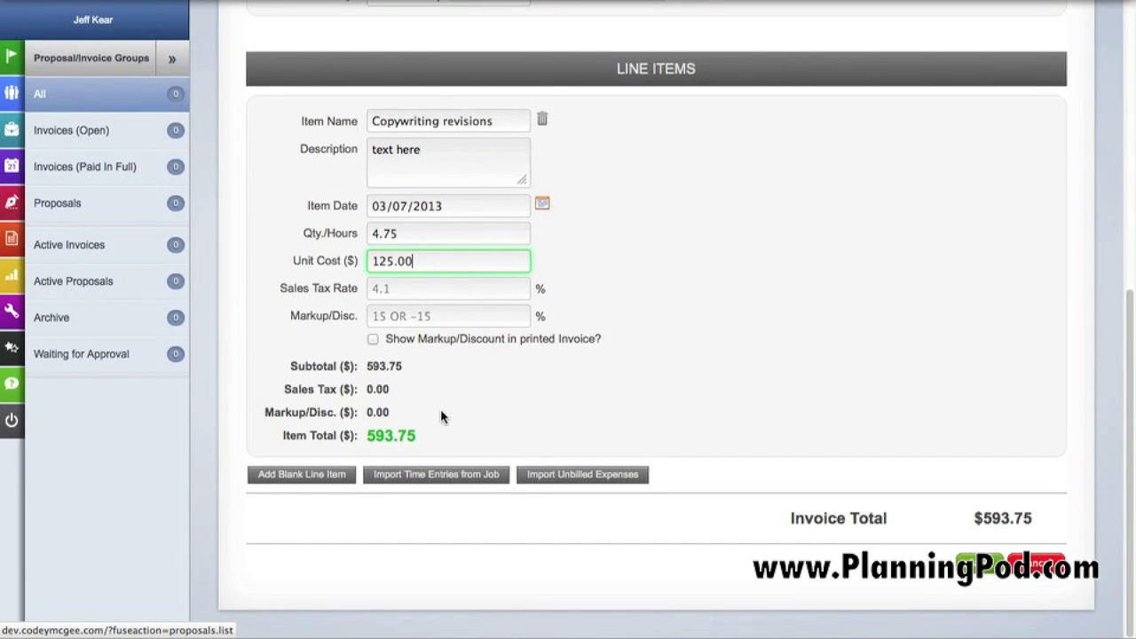
Import the unbilled 3.25-hour "Make changes to designs" time entry from the Acme Marketing Campaign job as a line item
left_click(397, 483)
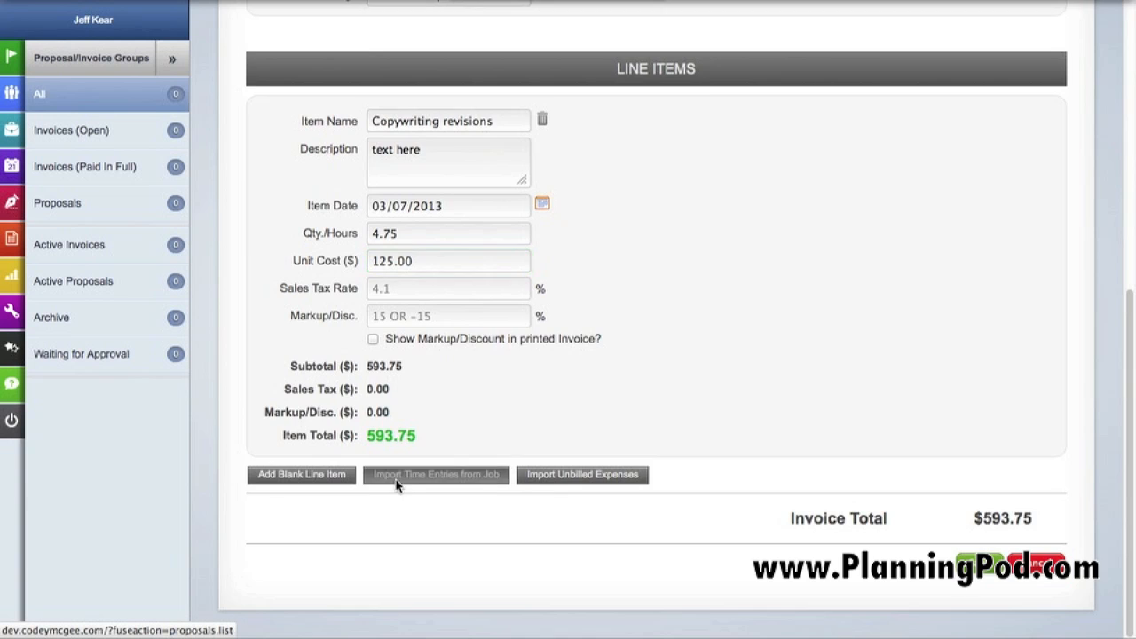
scroll(400, 469, "down", 2)
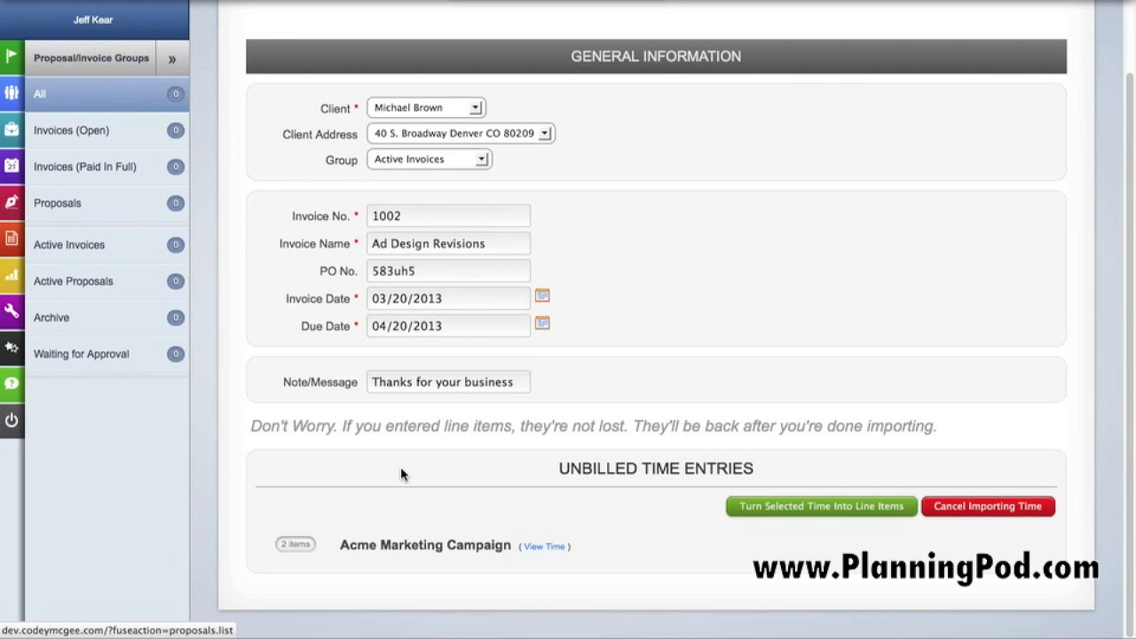
left_click(543, 546)
scroll(541, 536, "down", 3)
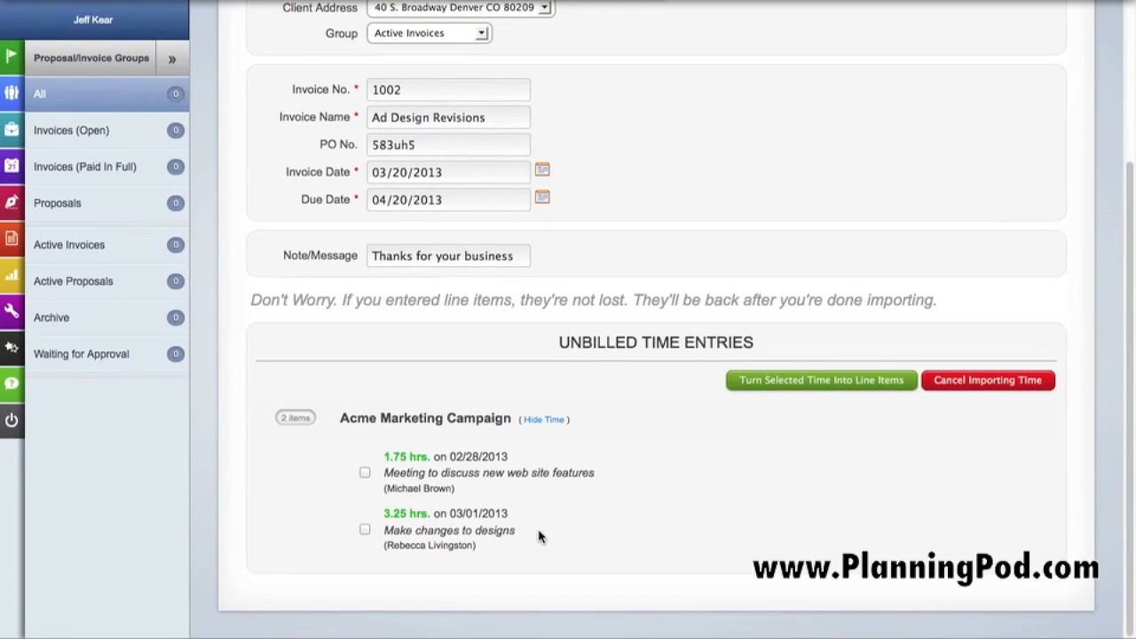
left_click(365, 530)
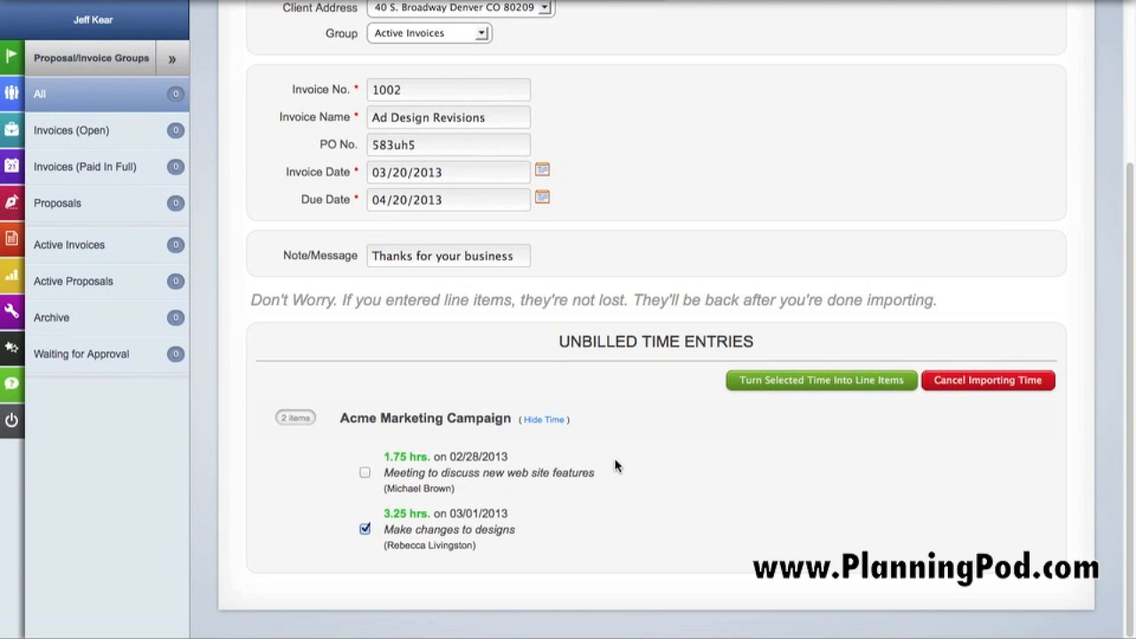
left_click(781, 394)
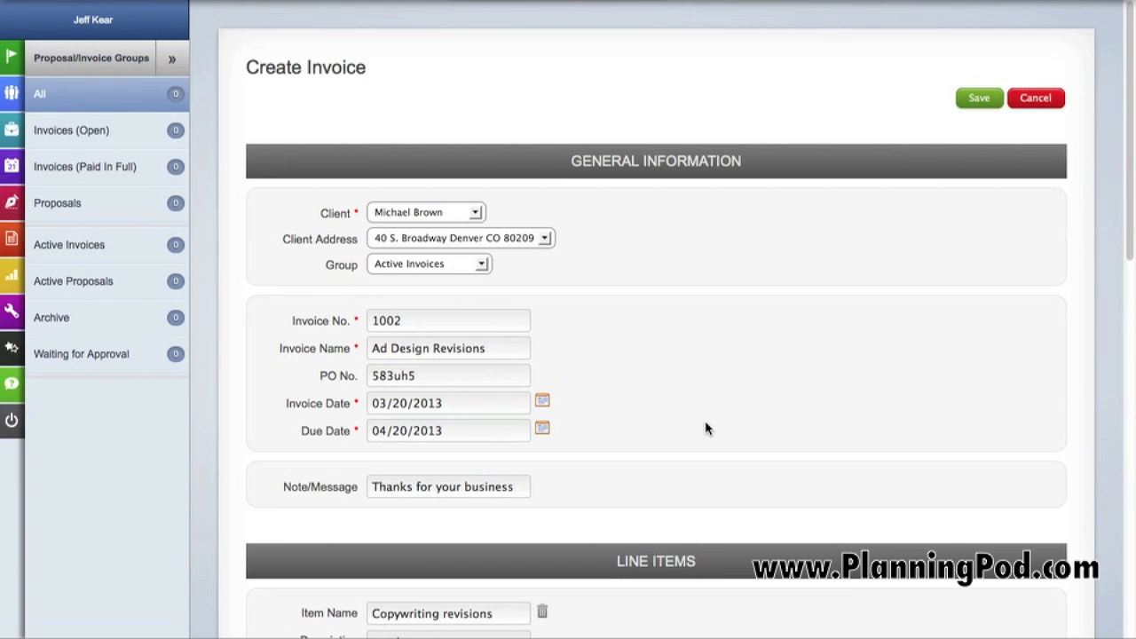
Name the imported time line item "Design Revisions" and set its unit cost to $140
scroll(705, 426, "down", 7)
scroll(706, 428, "down", 3)
left_click(460, 124)
left_click_drag(460, 124, 342, 112)
type("De")
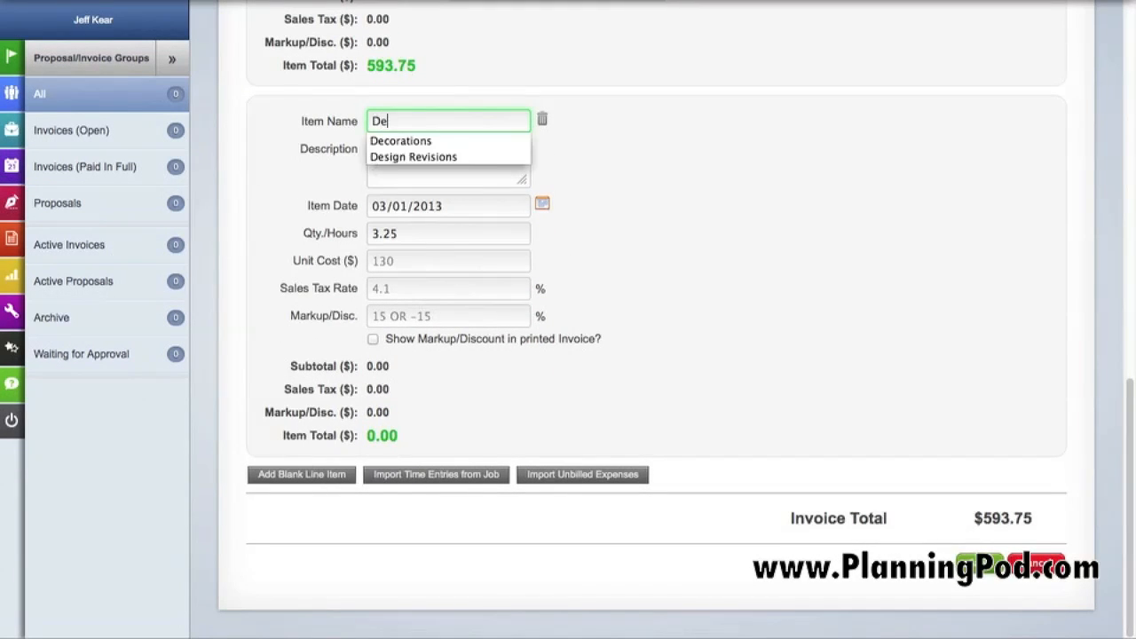
type("sign")
key("Down")
key("Return")
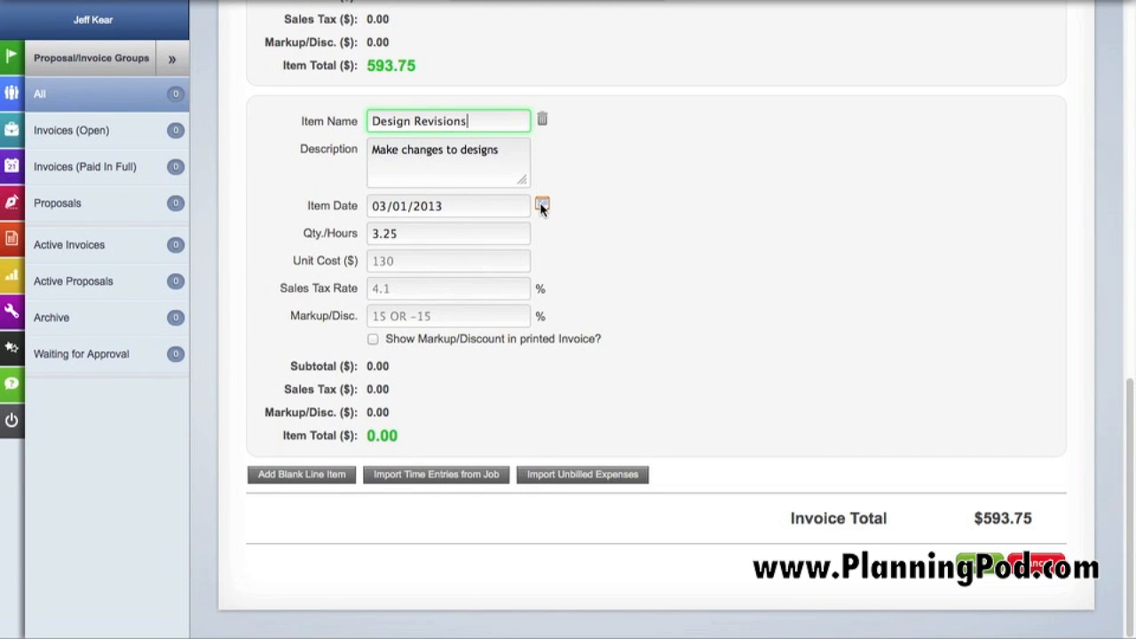
left_click(407, 263)
type("140")
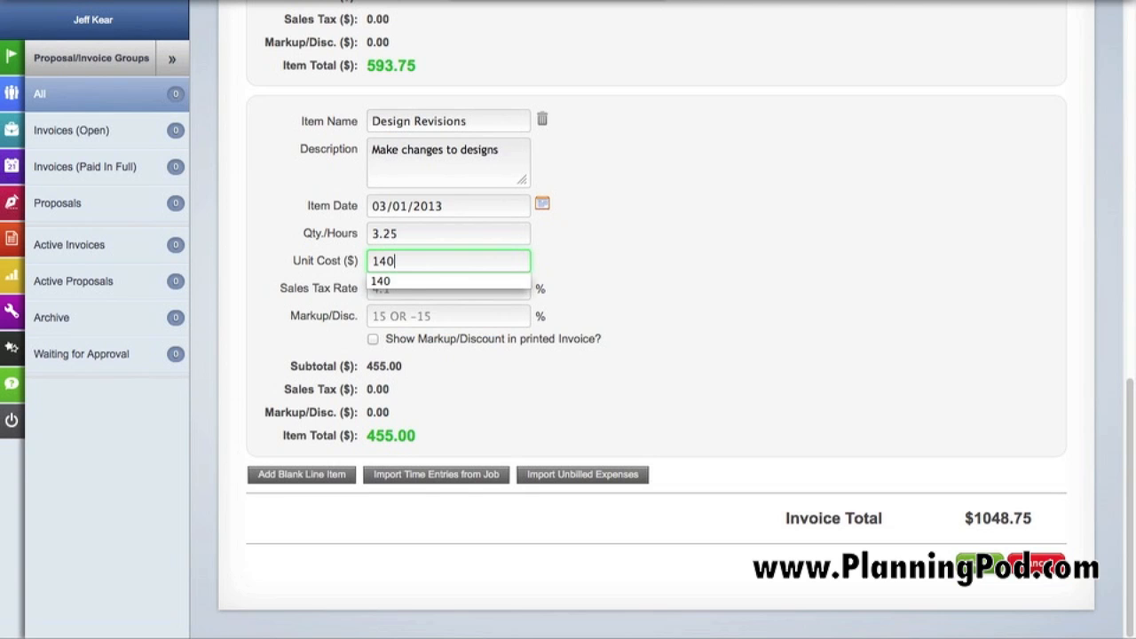
left_click(415, 289)
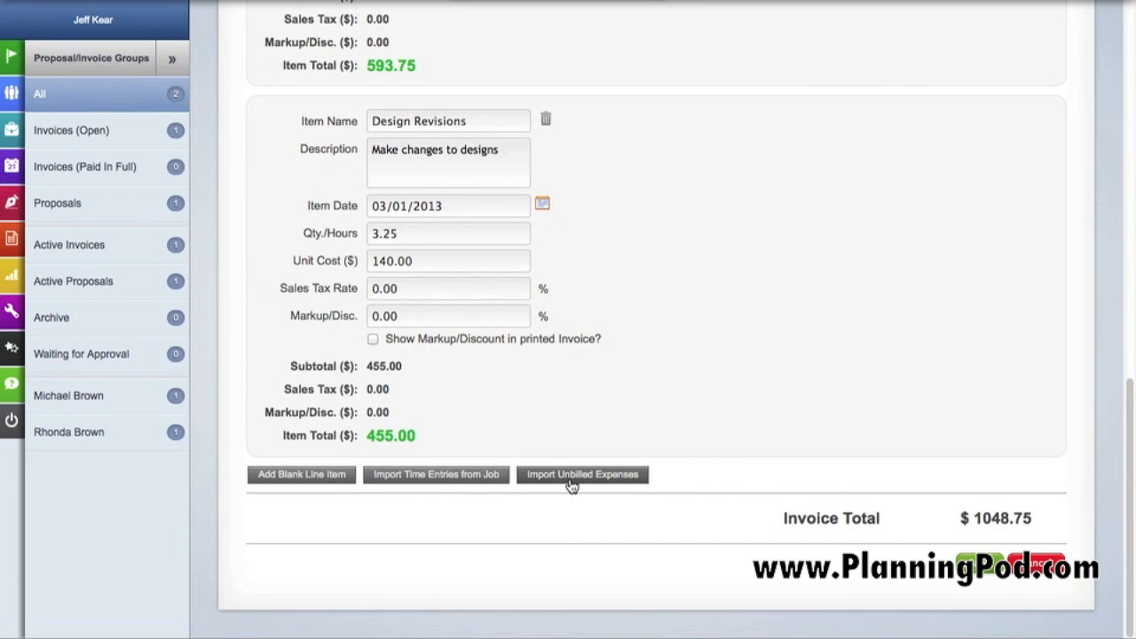
Import the unbilled Office Corner expense dated 03/18/2013 into the invoice as a line item
left_click(582, 475)
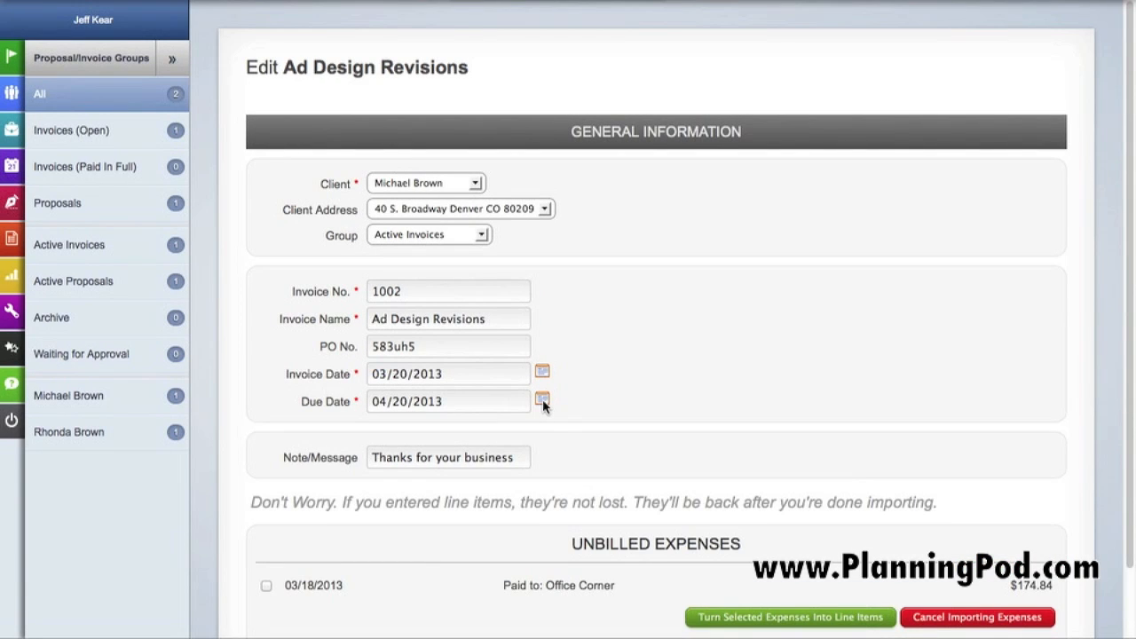
scroll(542, 405, "down", 2)
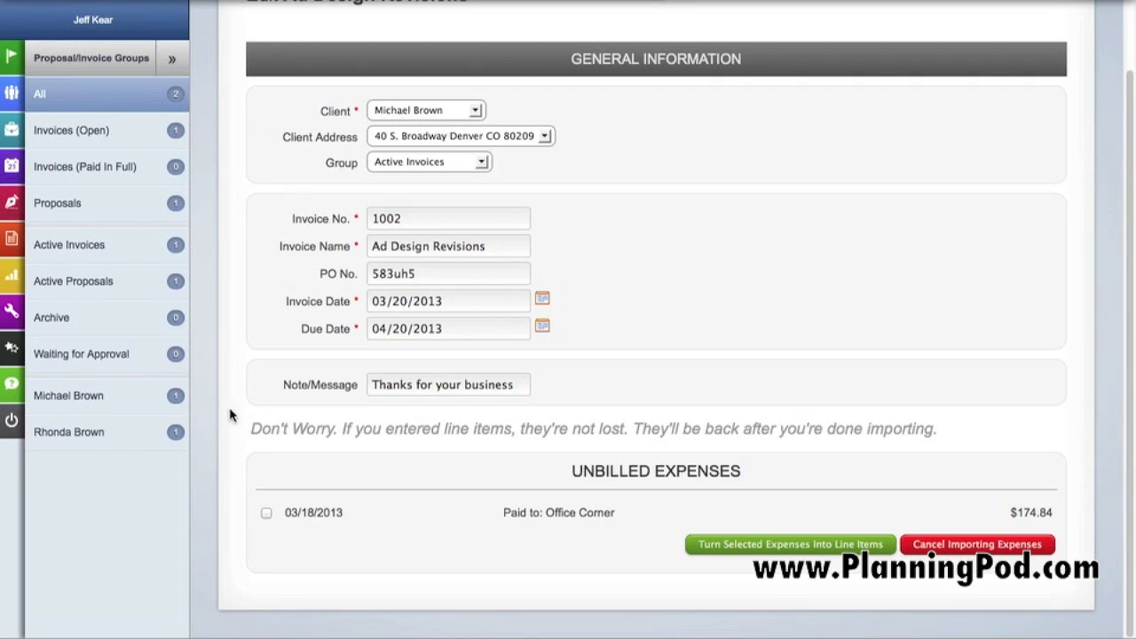
left_click(266, 514)
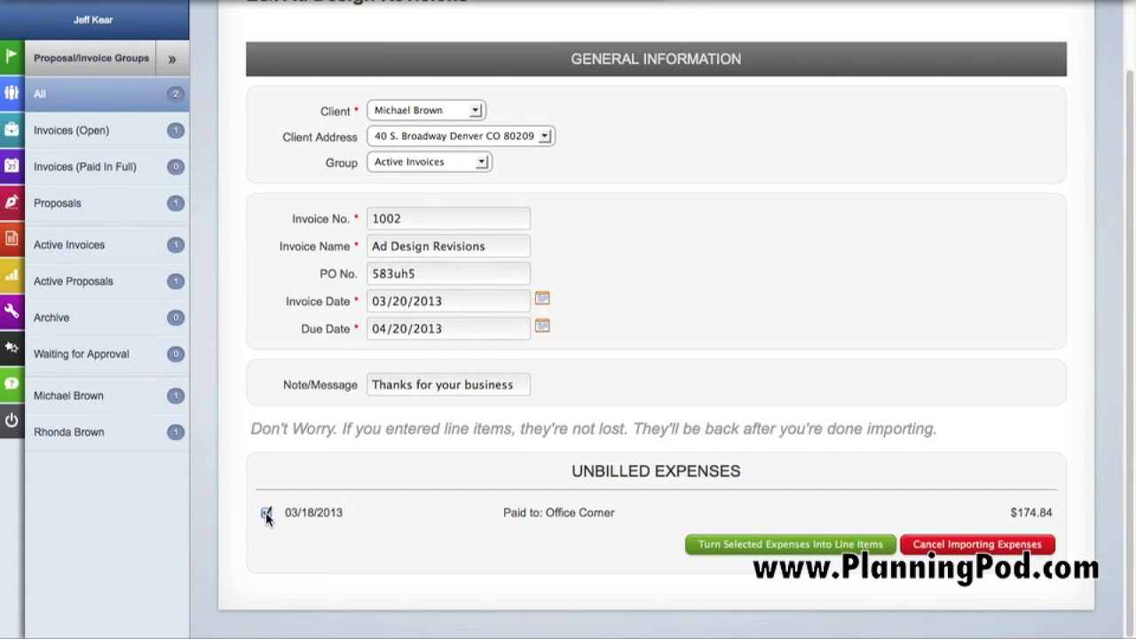
left_click(746, 547)
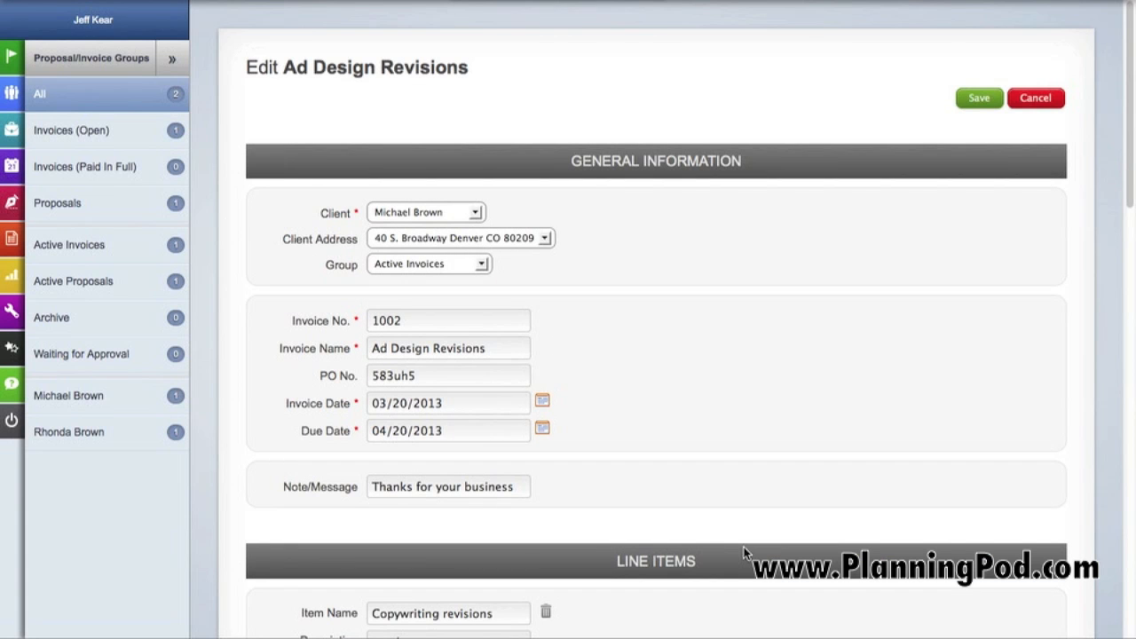
Rename the imported Office Corner line item as "Presentation supplies"
scroll(479, 520, "down", 15)
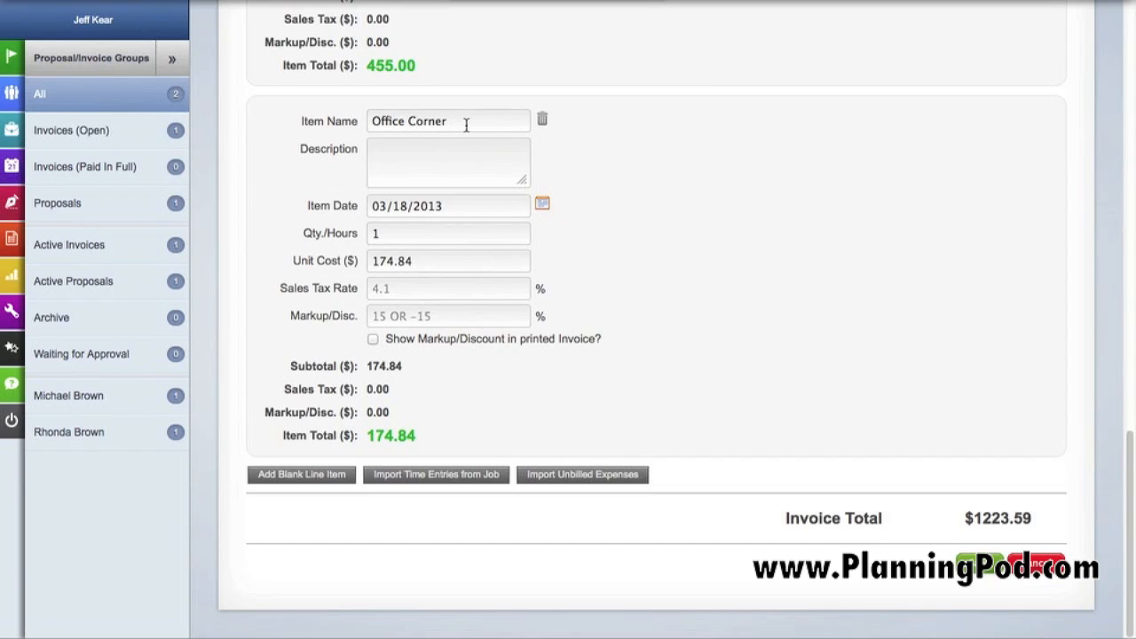
left_click_drag(467, 125, 366, 108)
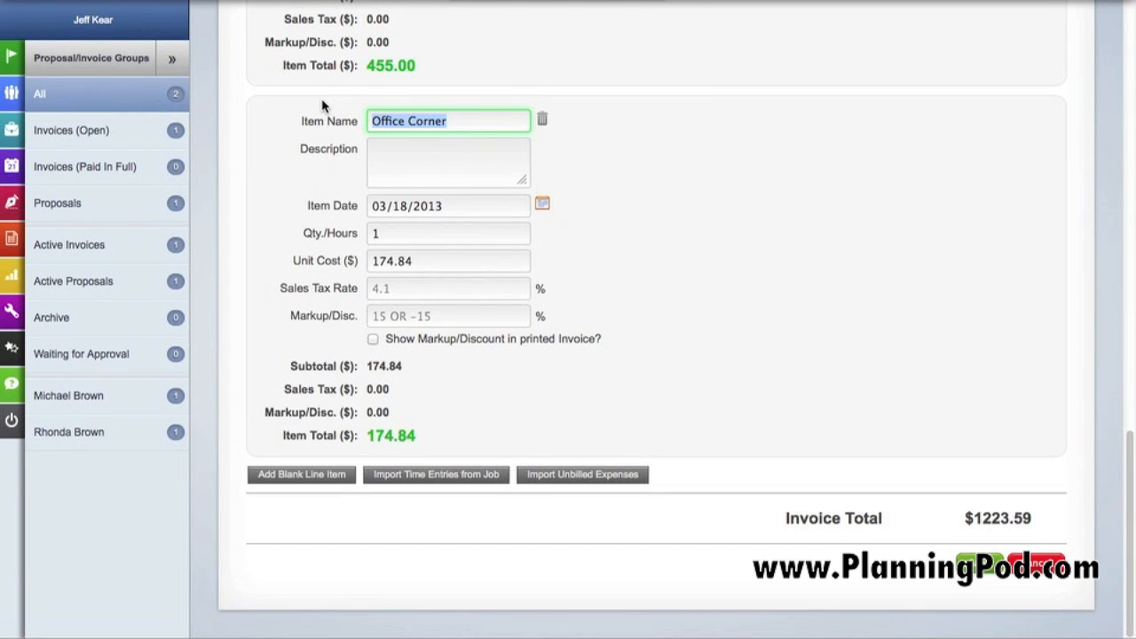
type("Presentation ")
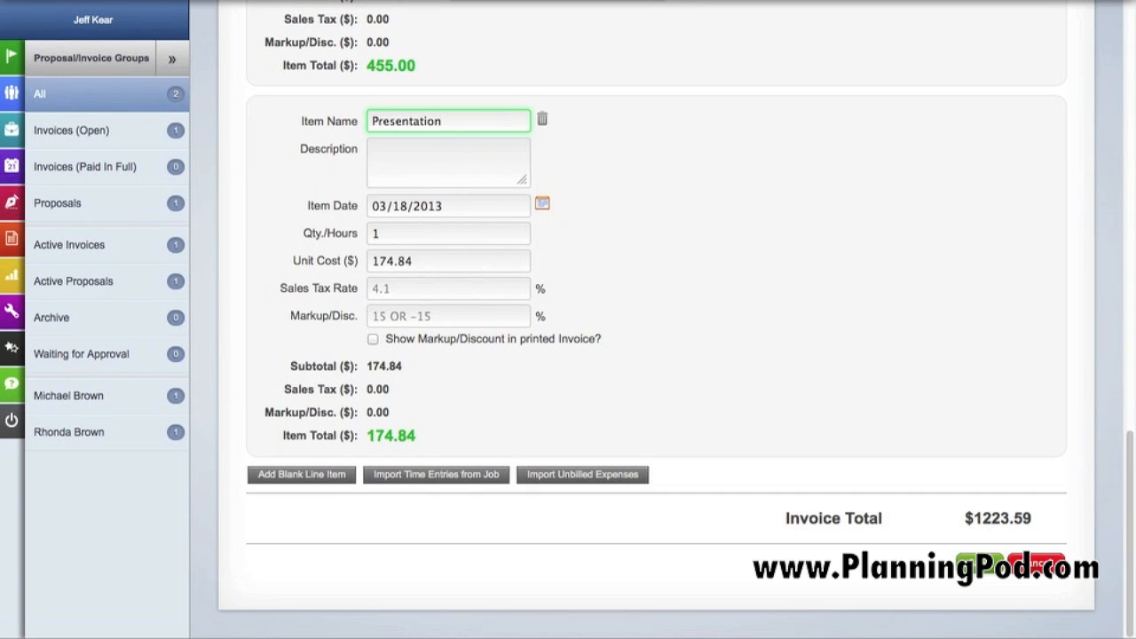
type("supplies")
Set the Presentation supplies item's sales tax rate to 7.4% and its markup to 15.3%, and save the invoice
left_click(395, 298)
type("7.4")
left_click(458, 315)
type("15.3")
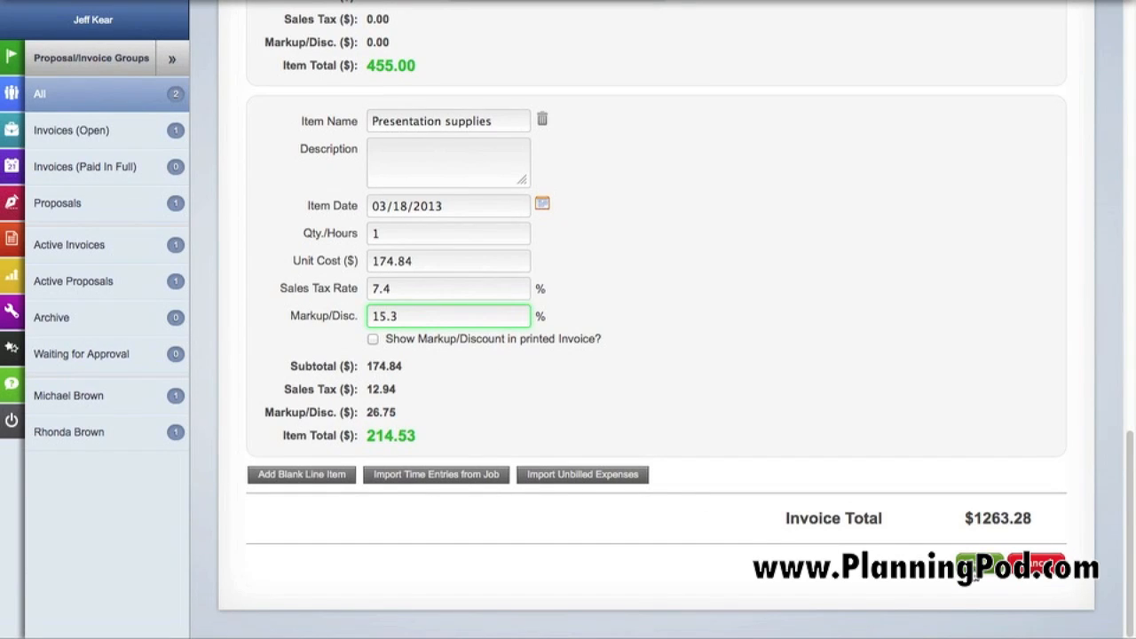
left_click(974, 568)
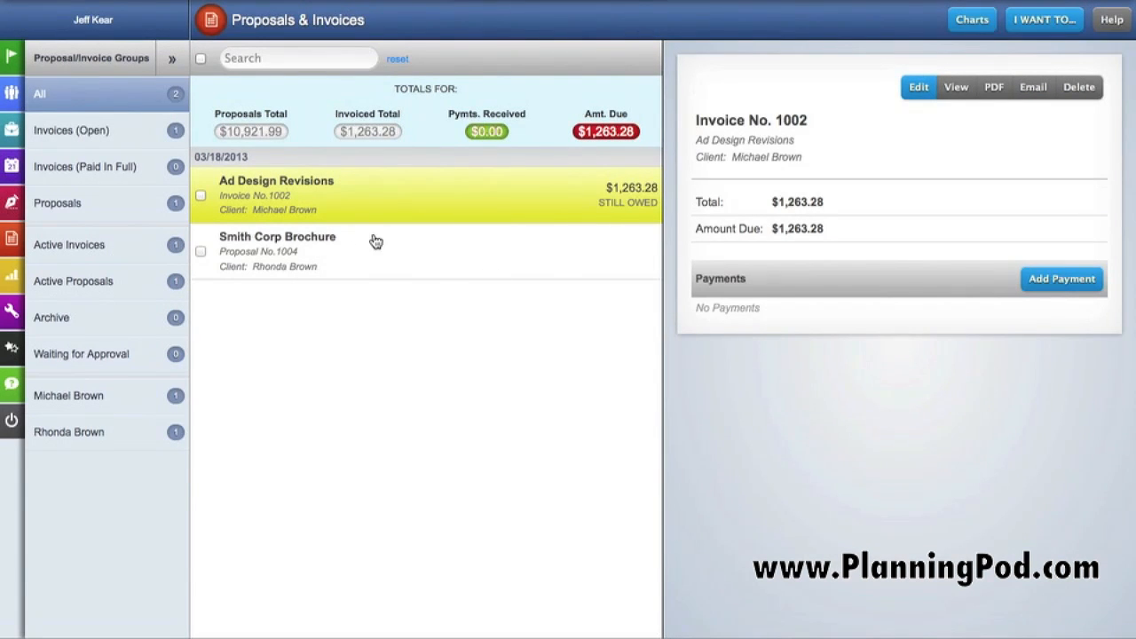
Start a payment for the Ad Design Revisions invoice, dated 03/19/2013 with an amount of 500
left_click(287, 206)
left_click(1076, 284)
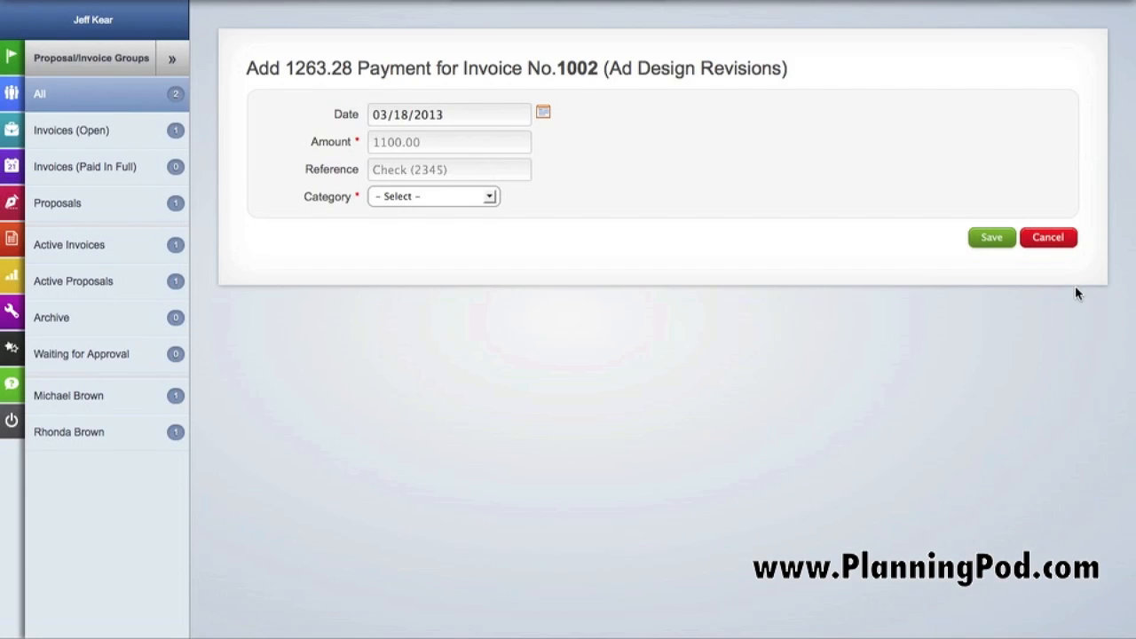
left_click(543, 112)
left_click(435, 276)
left_click(428, 144)
type("500")
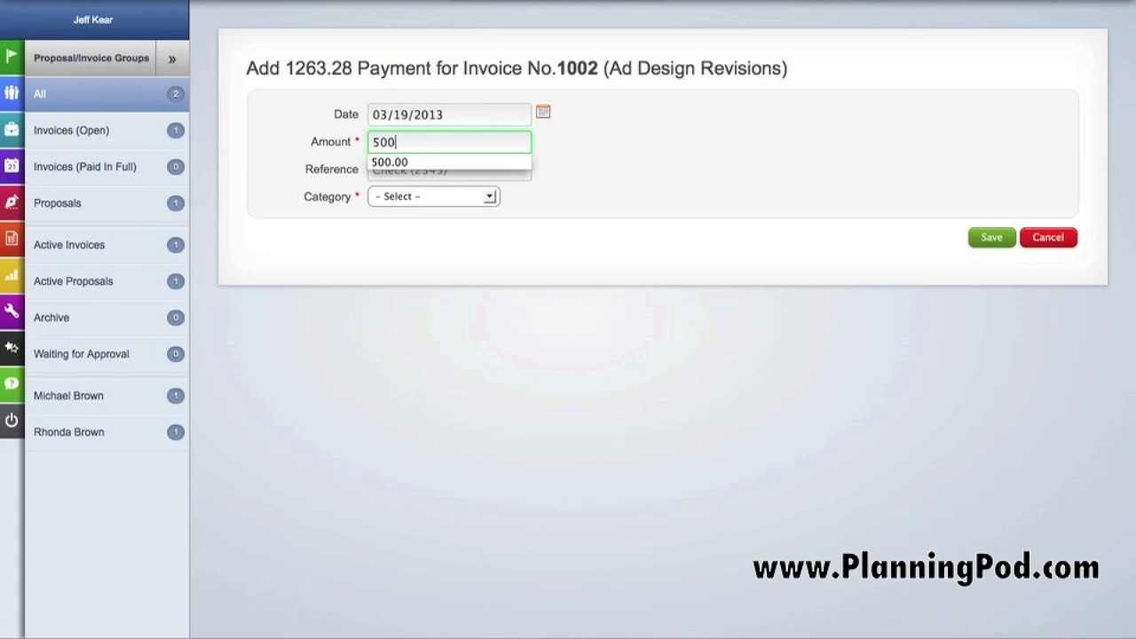
Enter the payment's reference number, set its category to Services, and save the payment
left_click(394, 169)
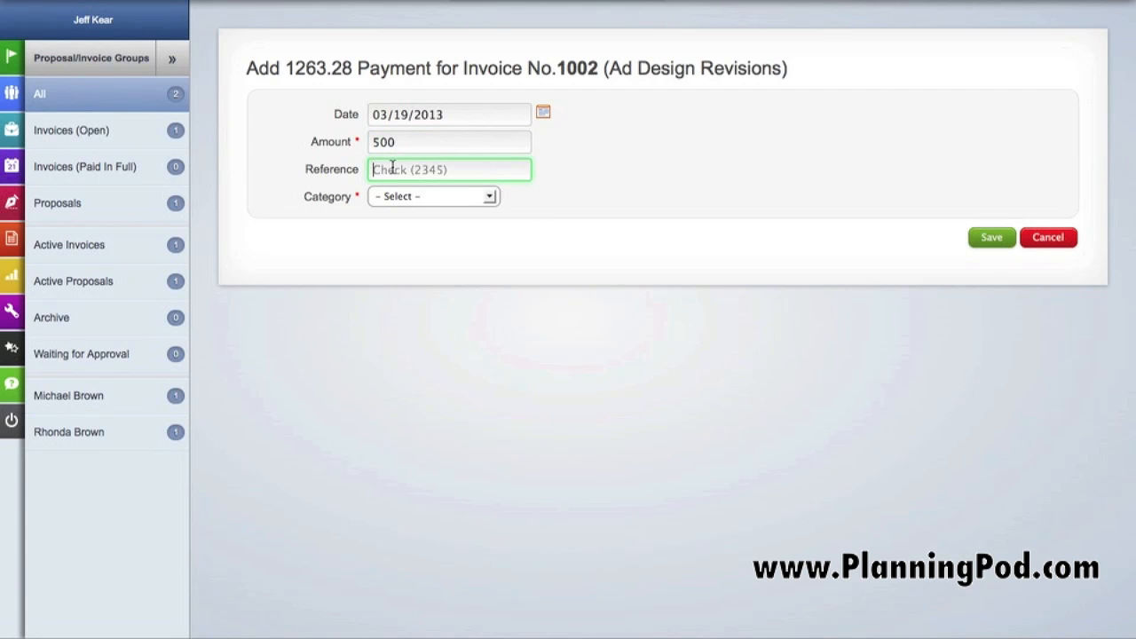
type("84y5")
left_click(410, 199)
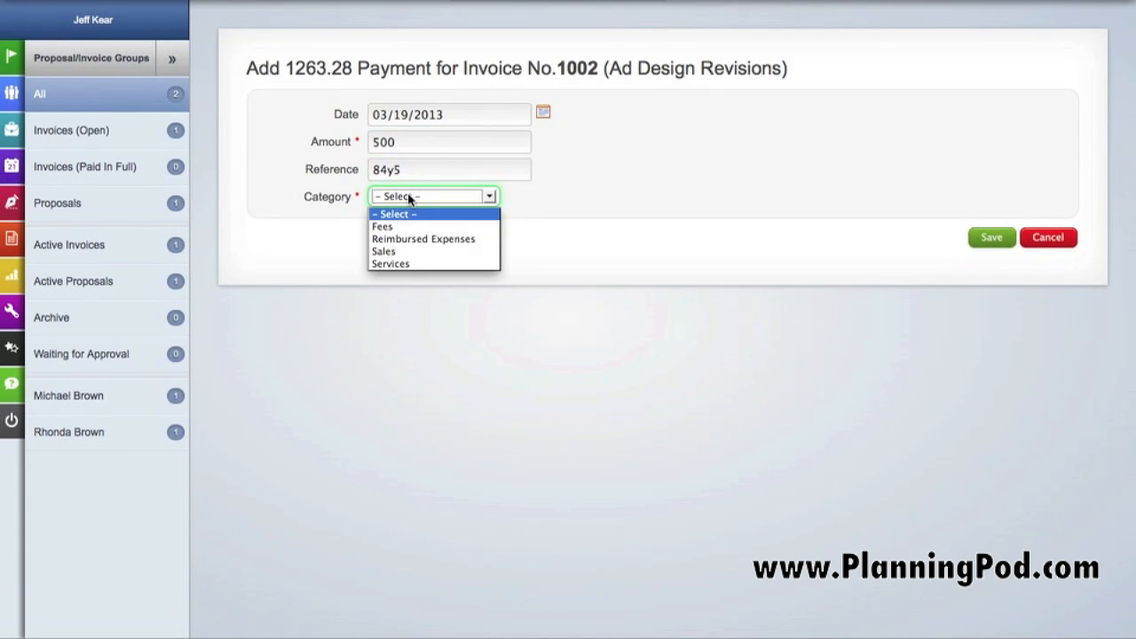
left_click(421, 264)
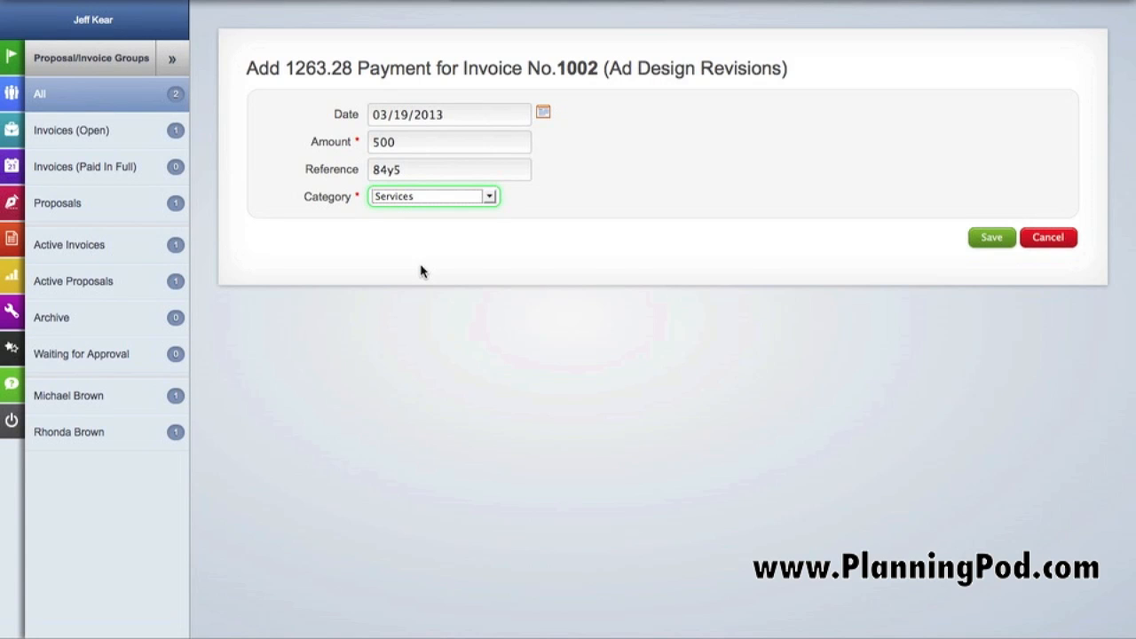
left_click(977, 241)
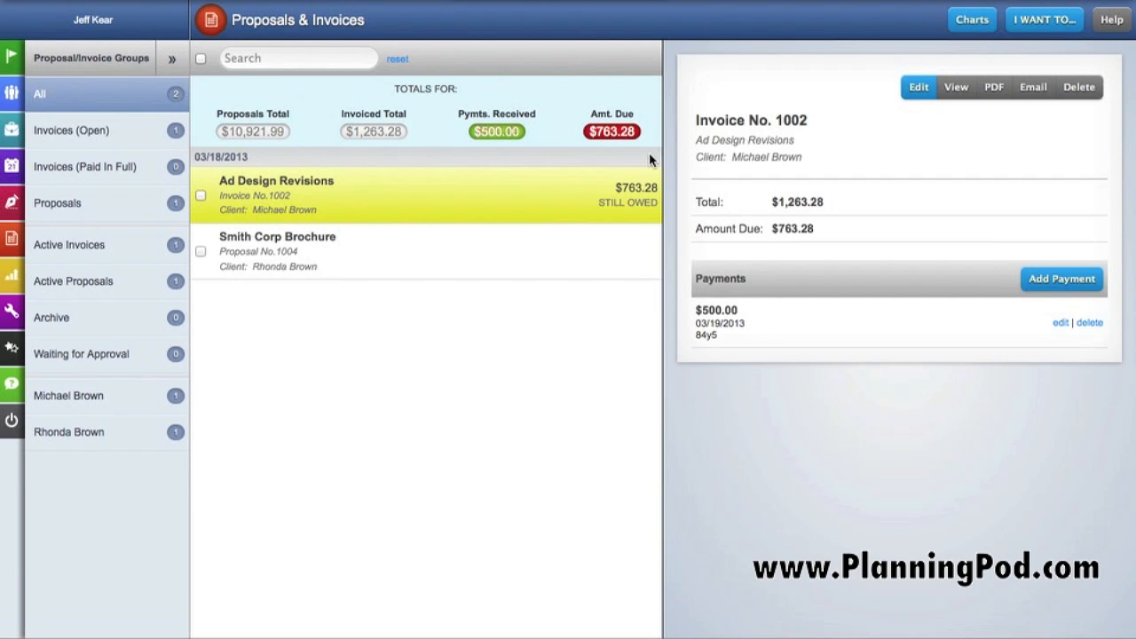
View the open invoices group, the proposals group and each client's own group of proposals and invoices
left_click(99, 135)
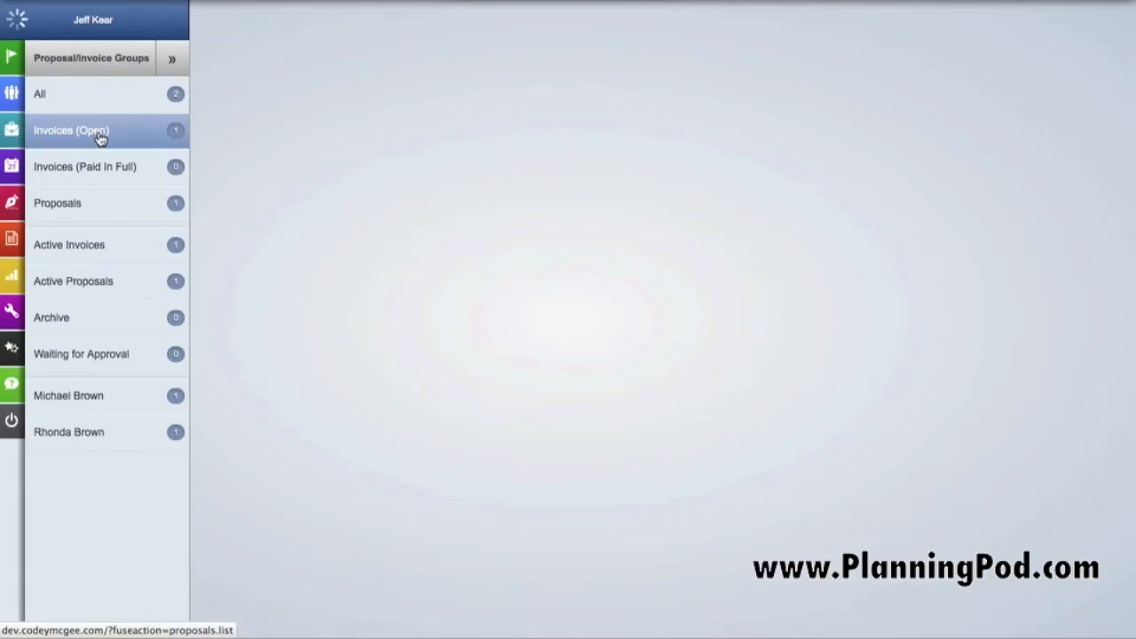
left_click(104, 206)
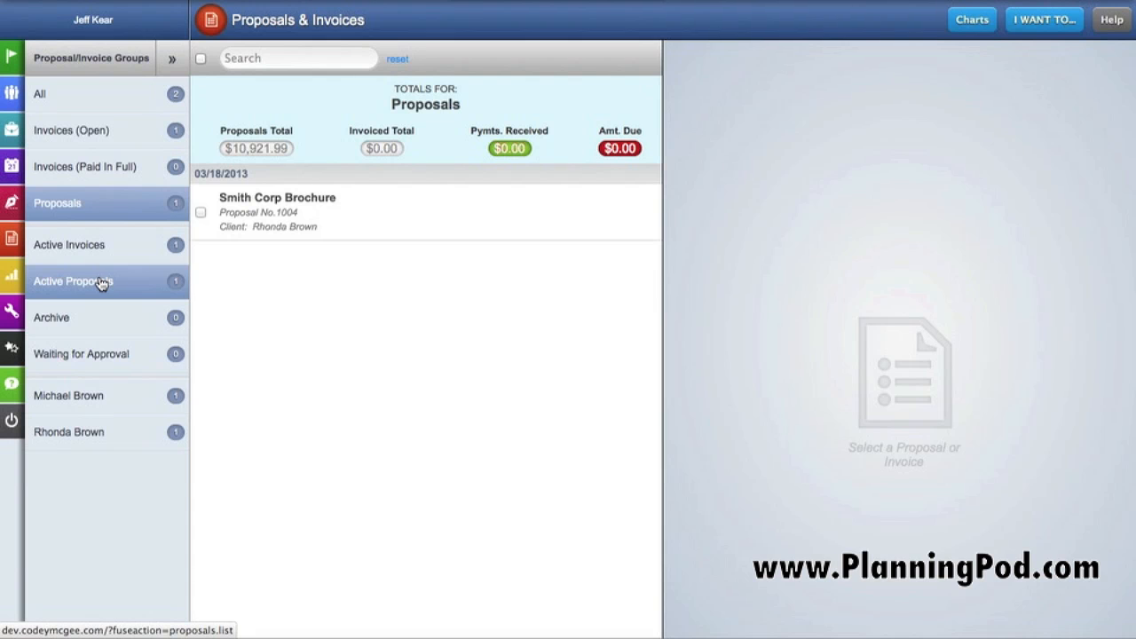
left_click(88, 402)
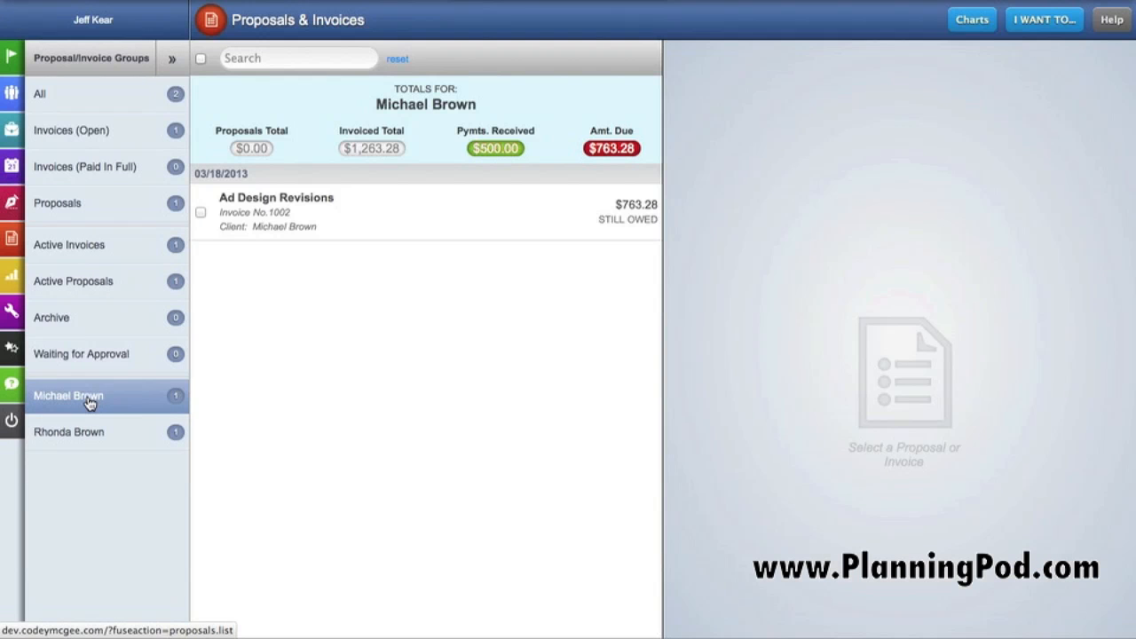
left_click(93, 434)
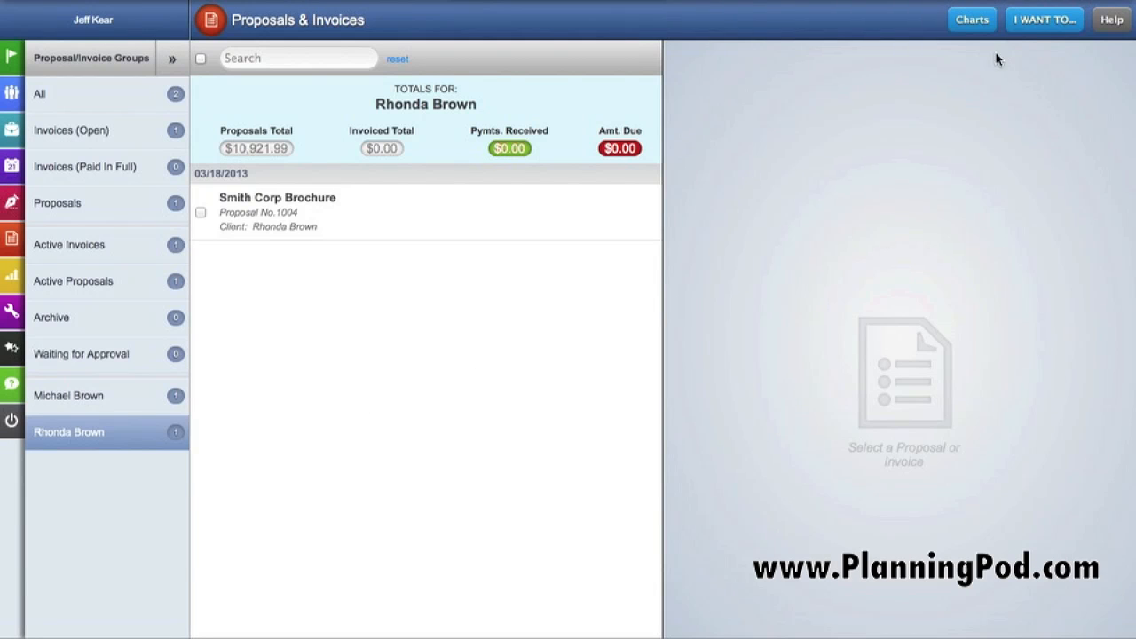
left_click(1021, 36)
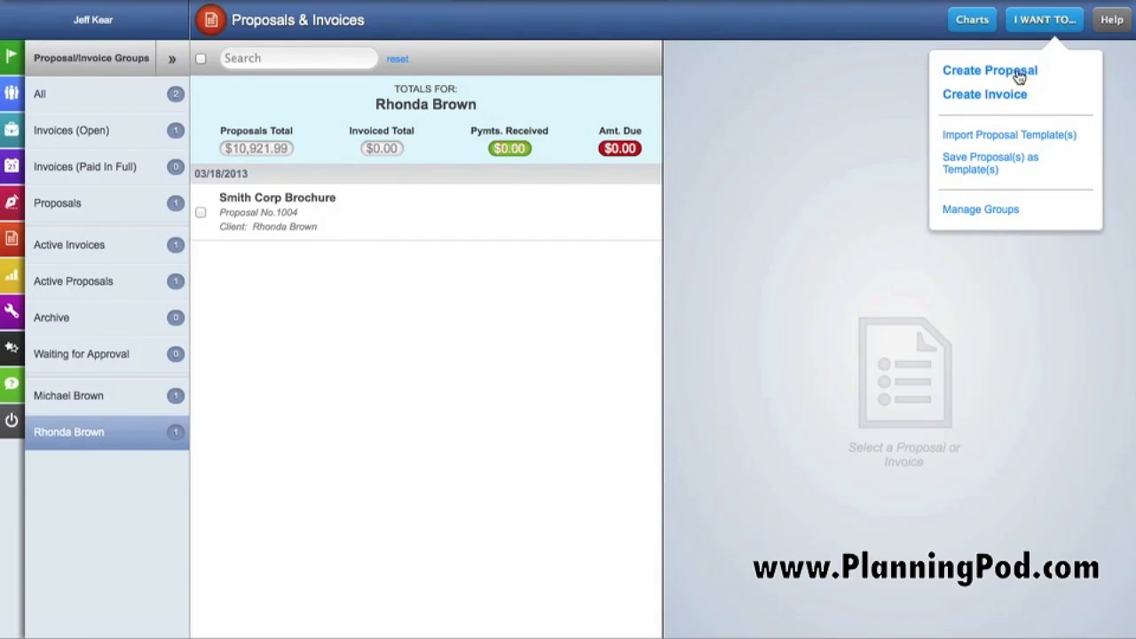
left_click(998, 177)
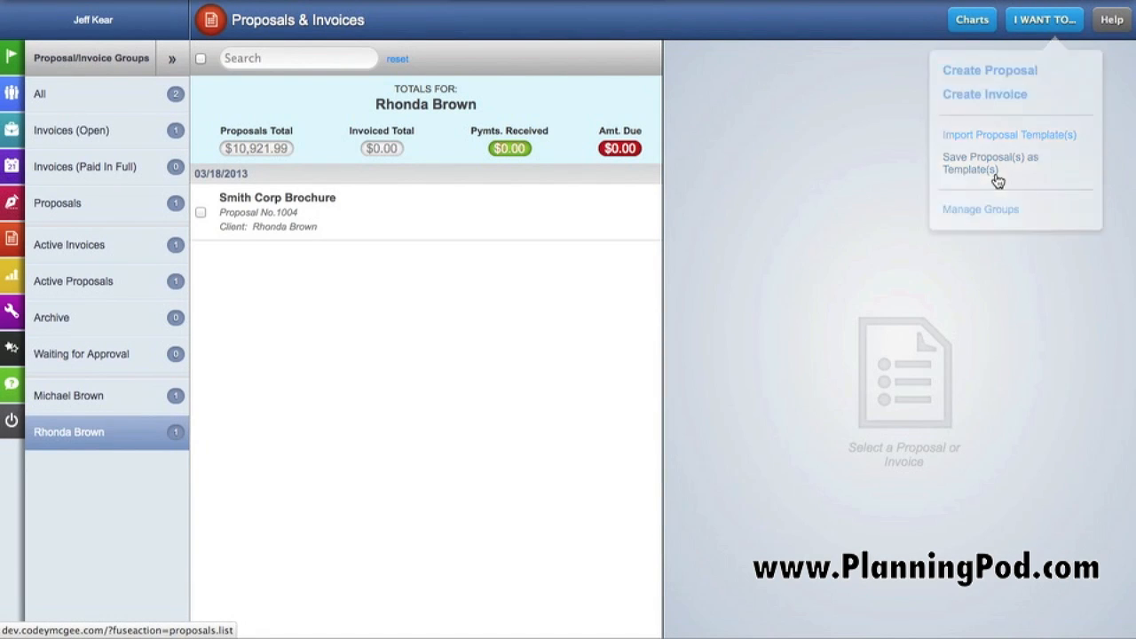
left_click(1051, 27)
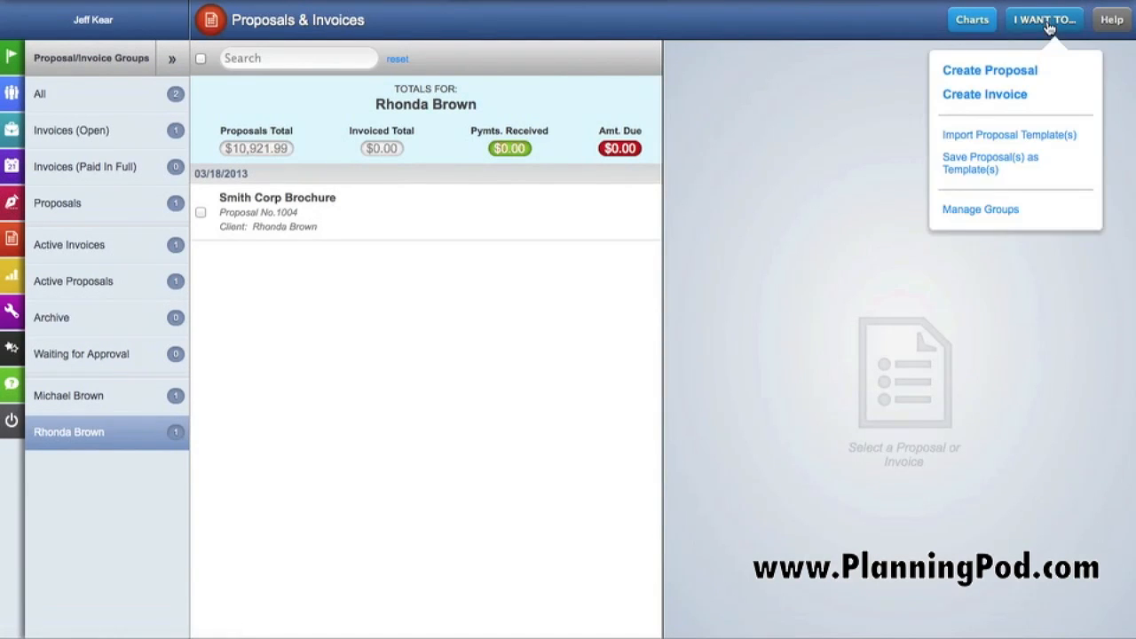
left_click(1009, 217)
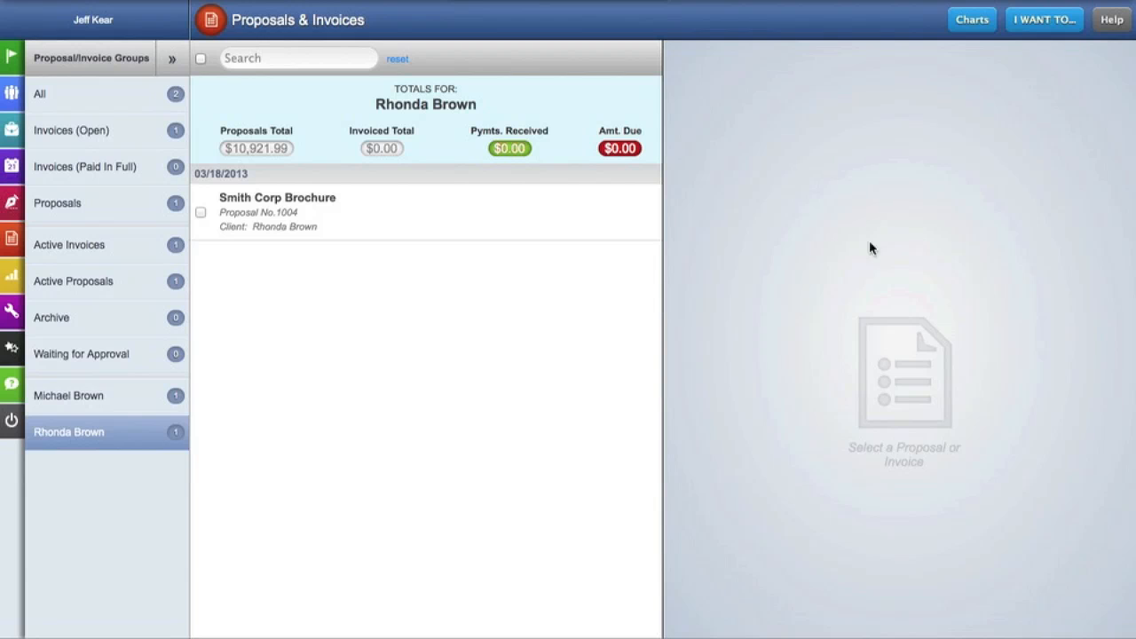